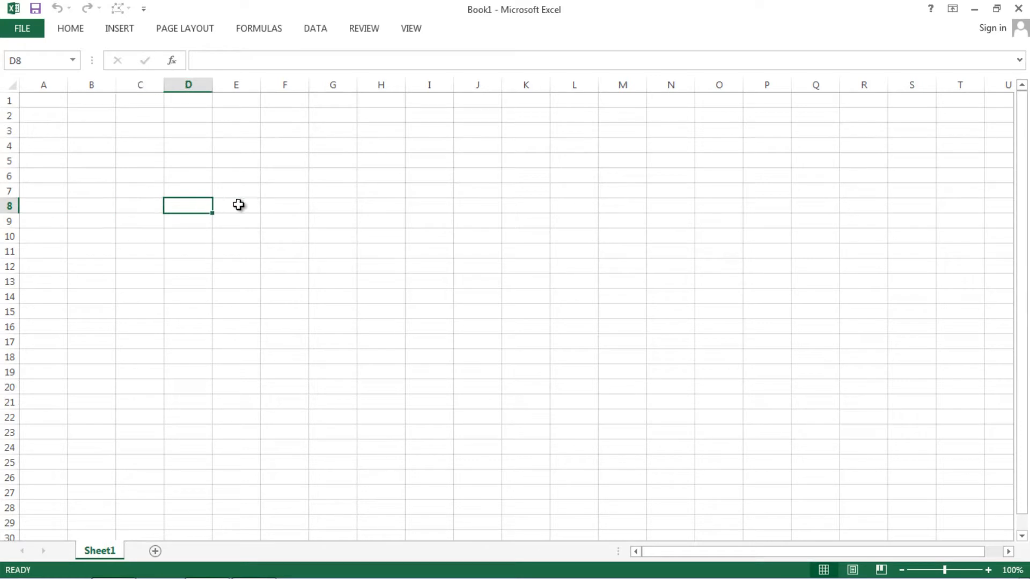
{"action": "left_click", "coordinate": [245, 203]}
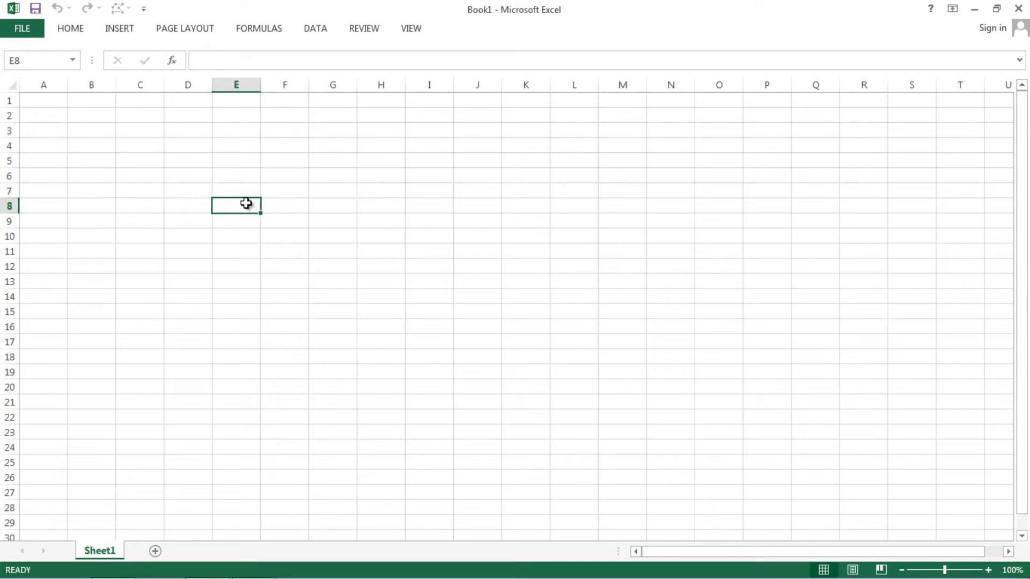
{"action": "left_click", "coordinate": [52, 206]}
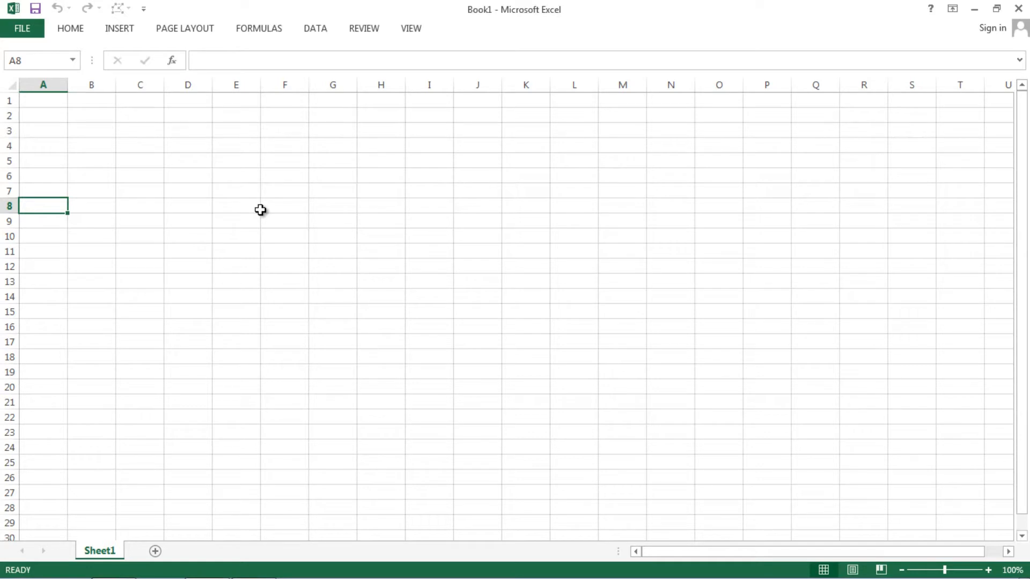
{"action": "left_click", "coordinate": [467, 221]}
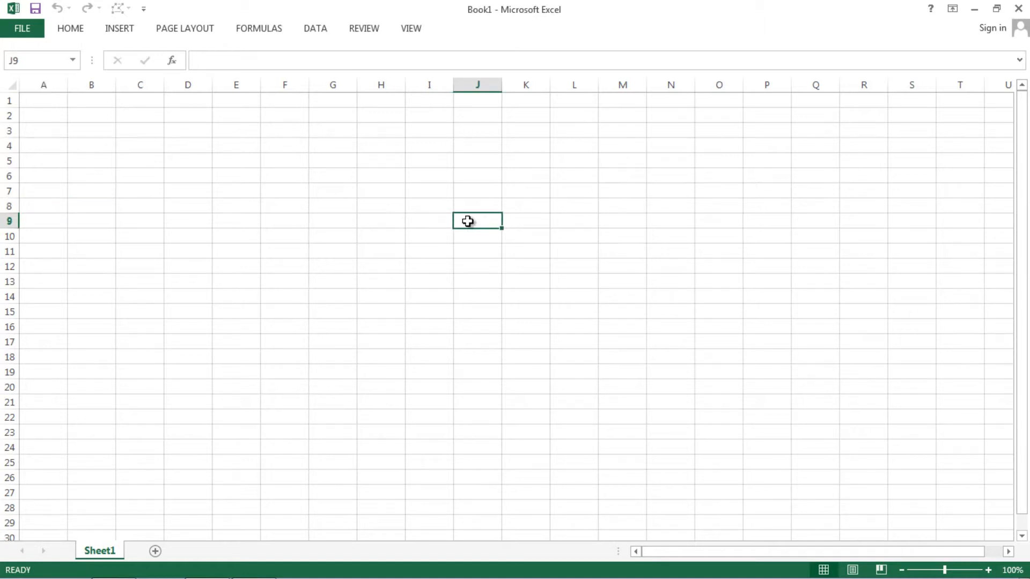
{"action": "left_click", "coordinate": [471, 237]}
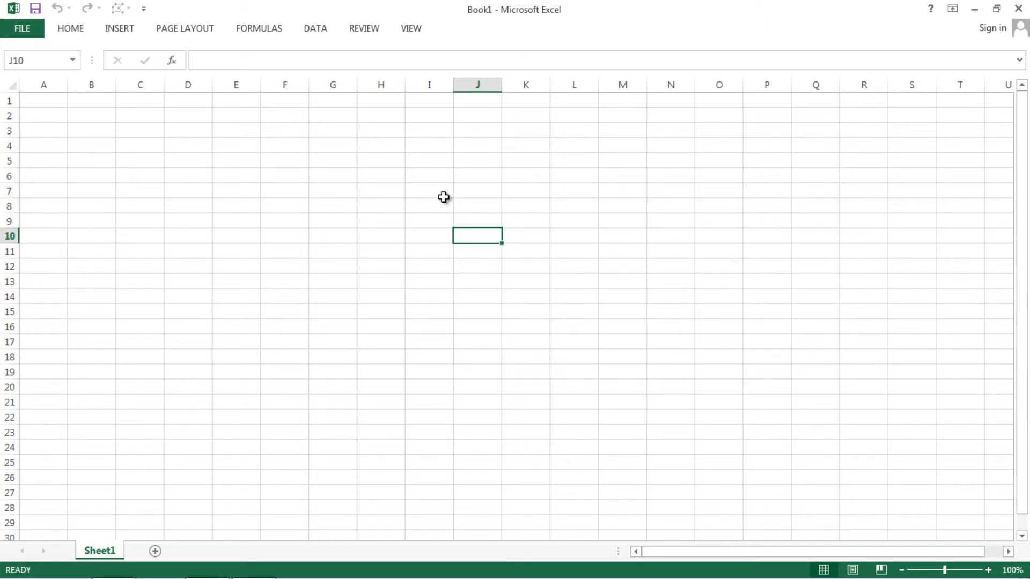
{"action": "left_click", "coordinate": [414, 192]}
{"action": "left_click", "coordinate": [384, 191]}
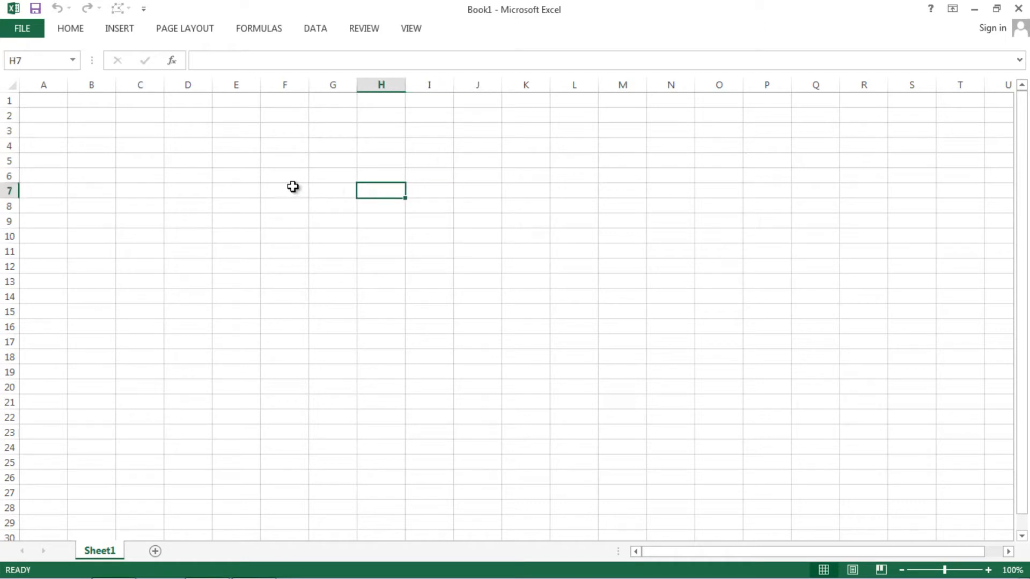
{"action": "left_click", "coordinate": [290, 188]}
{"action": "left_click", "coordinate": [249, 186]}
{"action": "left_click", "coordinate": [174, 194]}
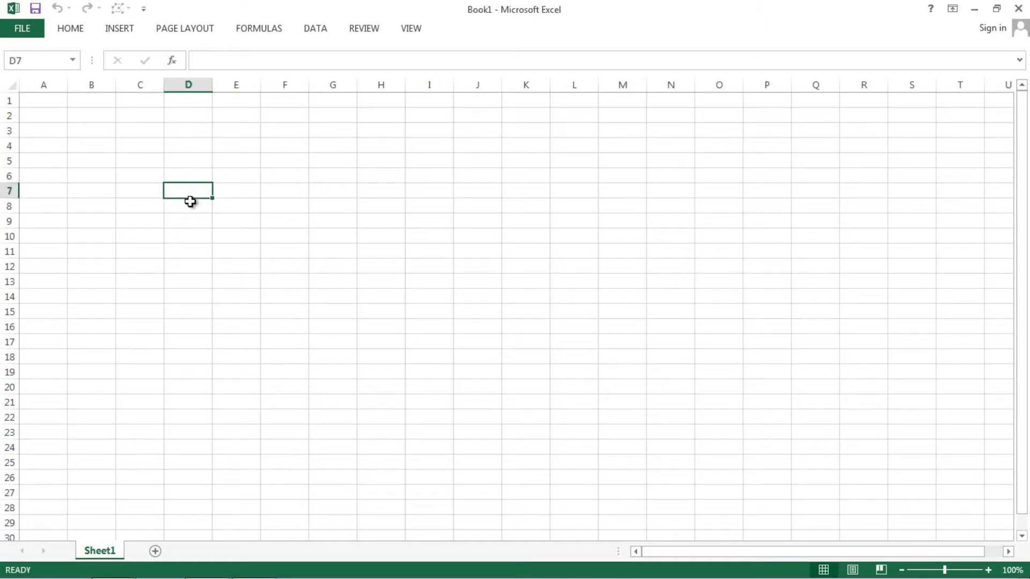
{"action": "left_click", "coordinate": [105, 204]}
{"action": "left_click", "coordinate": [91, 188]}
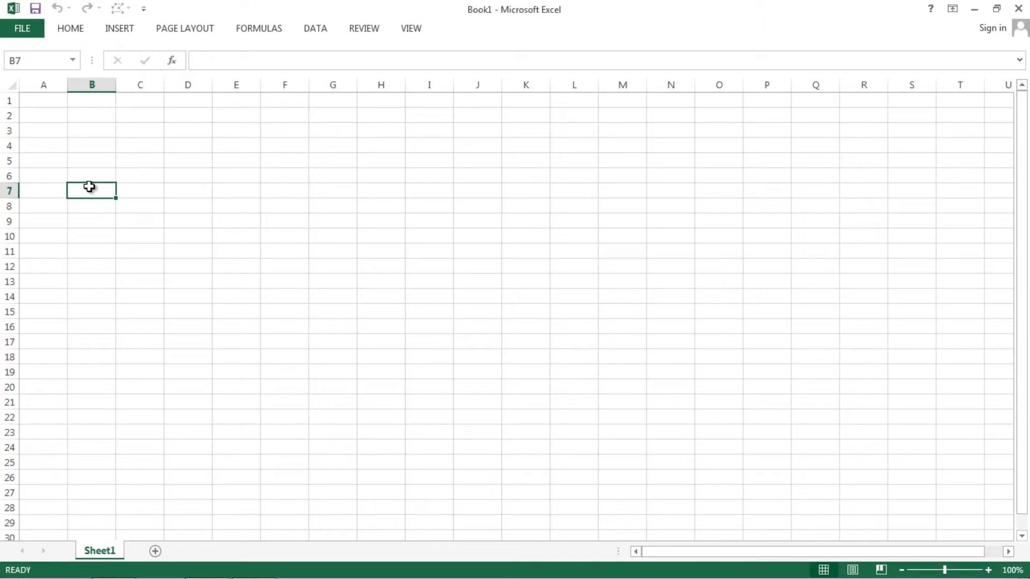
{"action": "left_click", "coordinate": [76, 175]}
{"action": "left_click", "coordinate": [46, 173]}
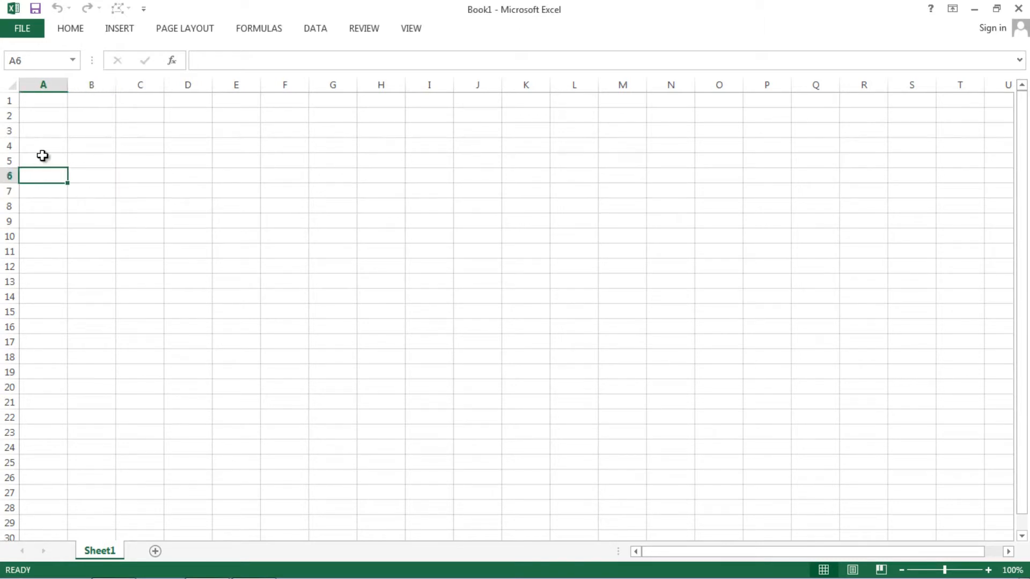
{"action": "left_click", "coordinate": [43, 145]}
{"action": "left_click", "coordinate": [43, 100]}
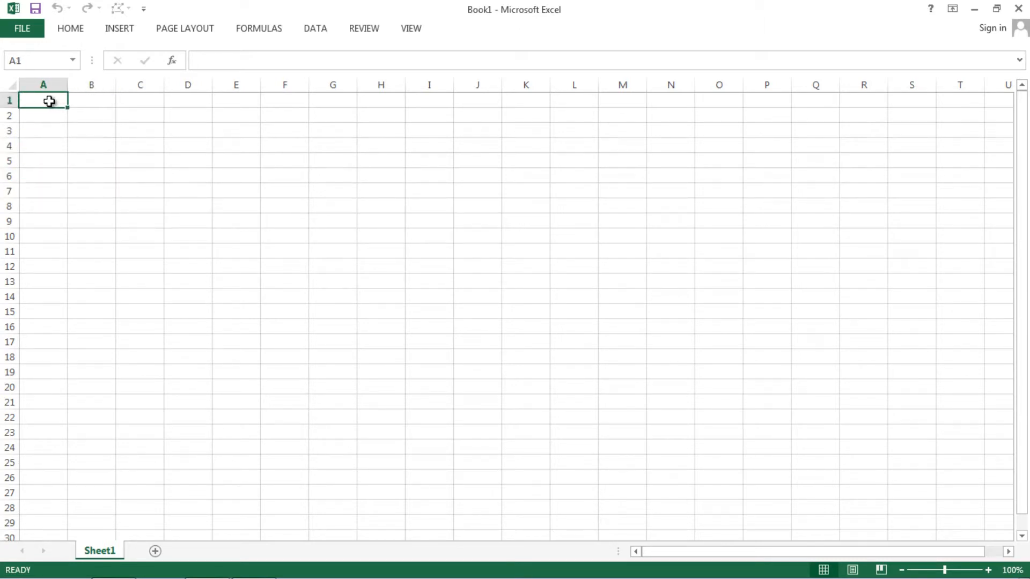
{"action": "left_click", "coordinate": [92, 100]}
{"action": "left_click", "coordinate": [137, 101]}
{"action": "left_click", "coordinate": [184, 101]}
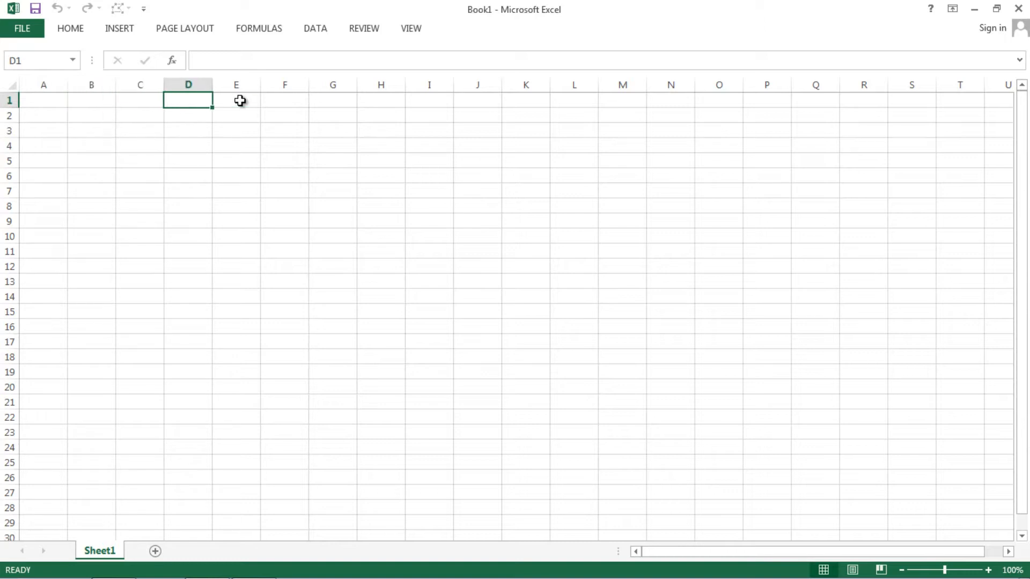
{"action": "left_click", "coordinate": [239, 101]}
{"action": "left_click", "coordinate": [293, 115]}
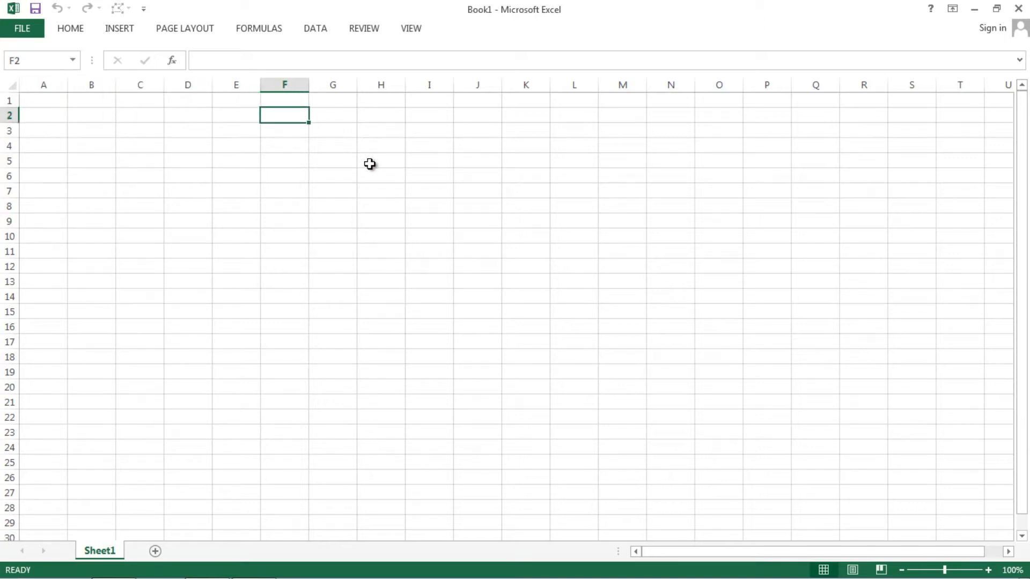
Step: Open the sparklines workbook from the chapt 12 folder in Exercise Files on the Desktop and enable editing
{"action": "key", "text": "ctrl+o"}
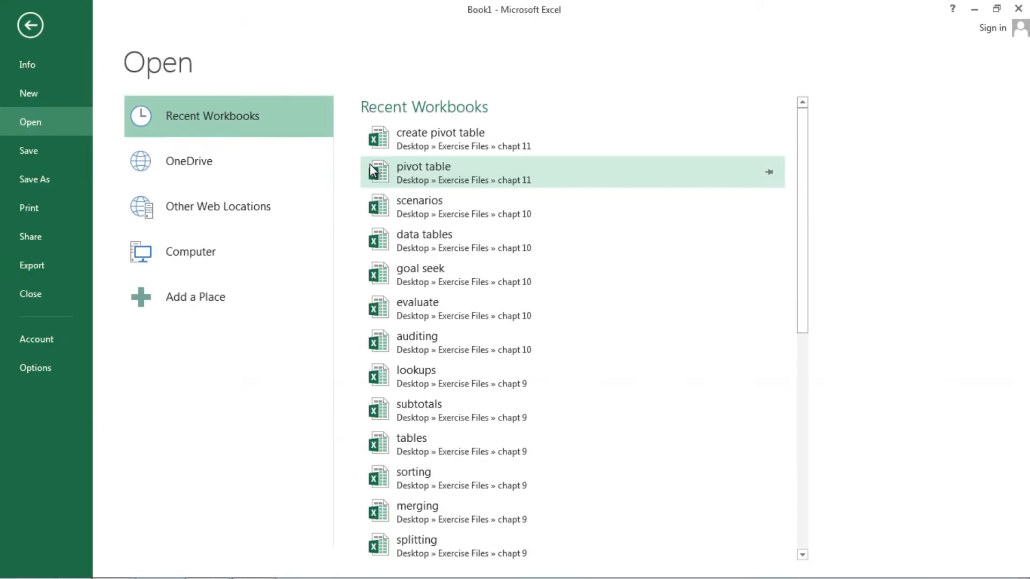
{"action": "left_click", "coordinate": [202, 254]}
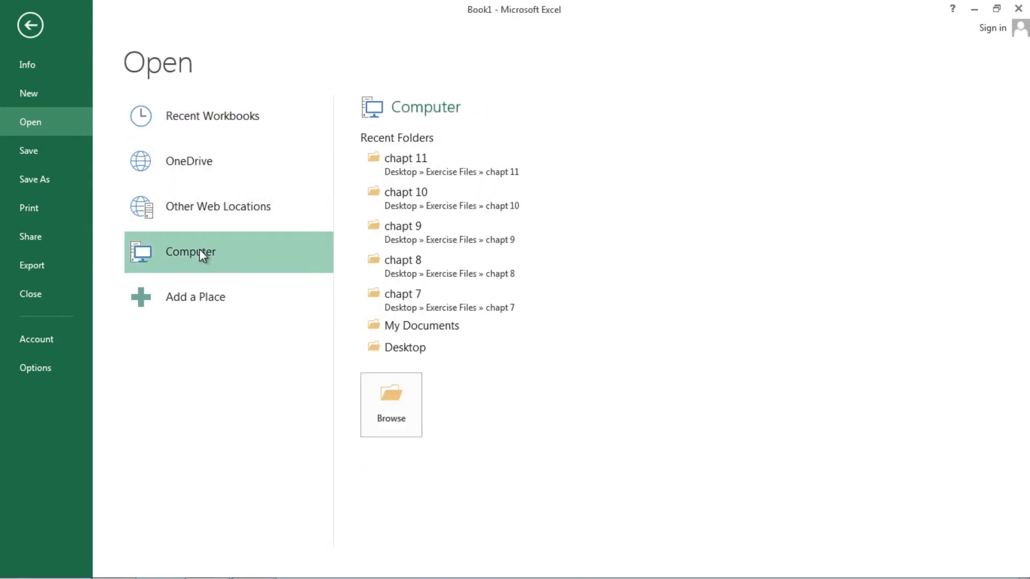
{"action": "left_click", "coordinate": [402, 349]}
{"action": "double_click", "coordinate": [281, 104]}
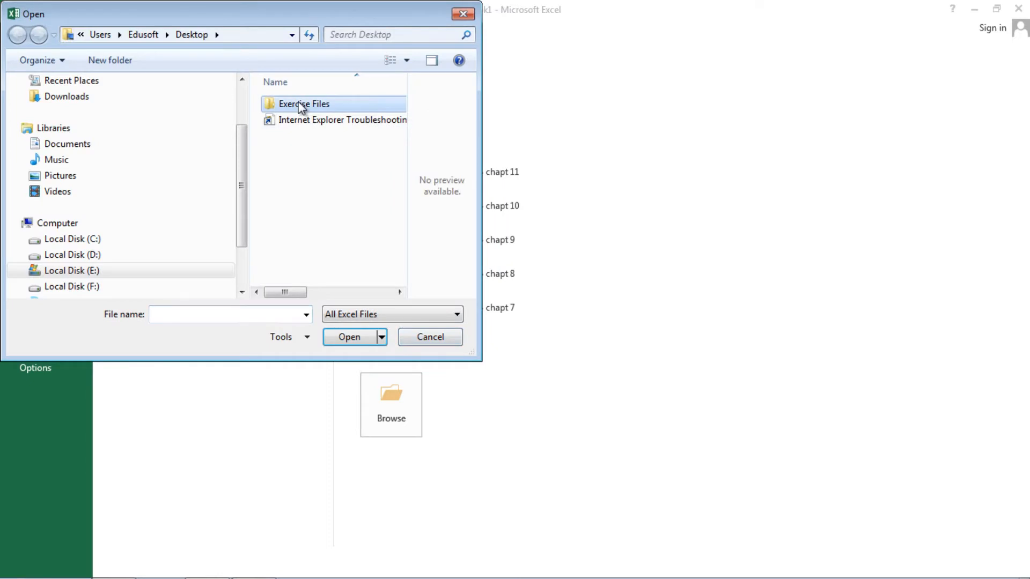
{"action": "double_click", "coordinate": [327, 277]}
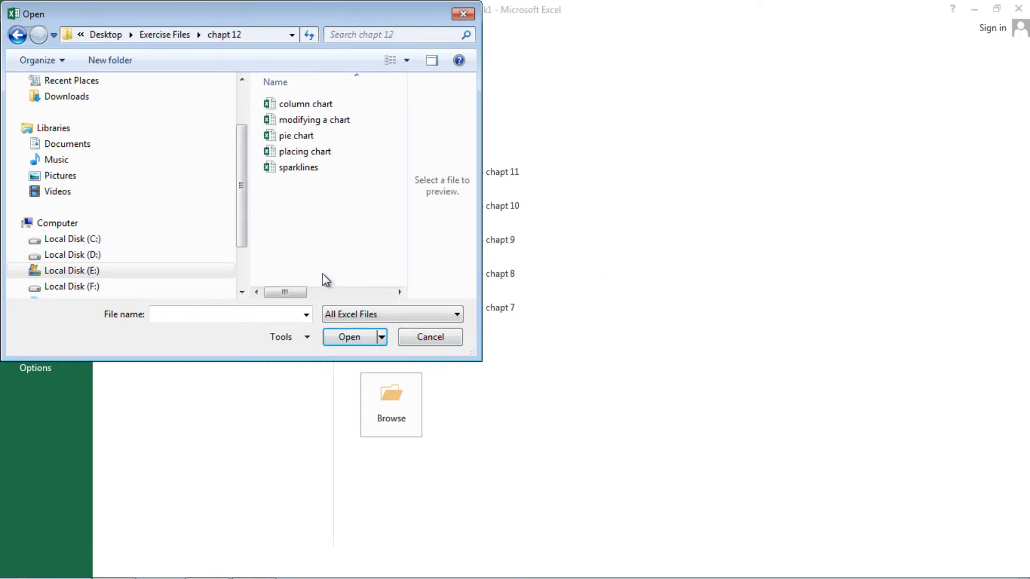
{"action": "double_click", "coordinate": [278, 169]}
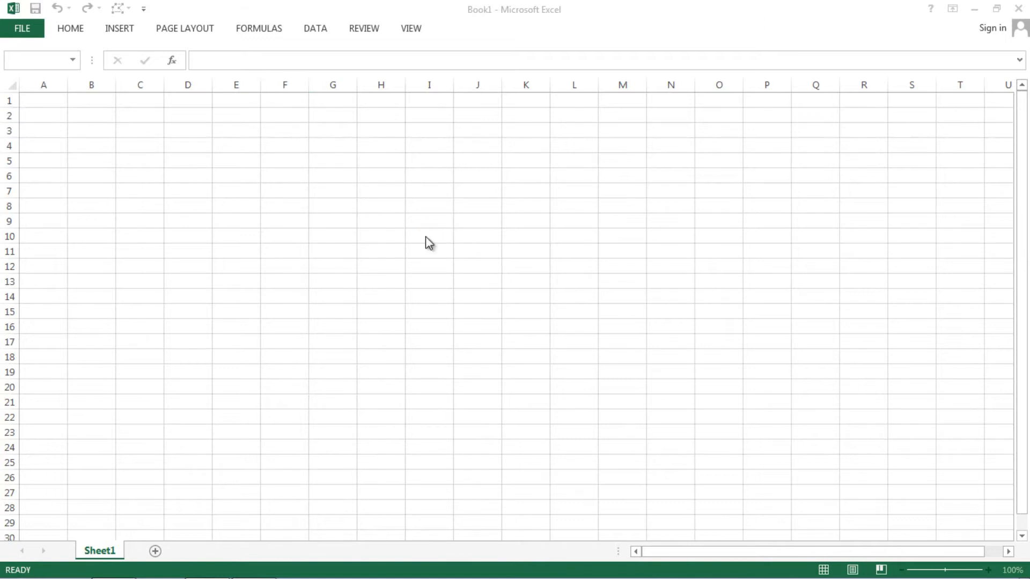
{"action": "left_click", "coordinate": [510, 262]}
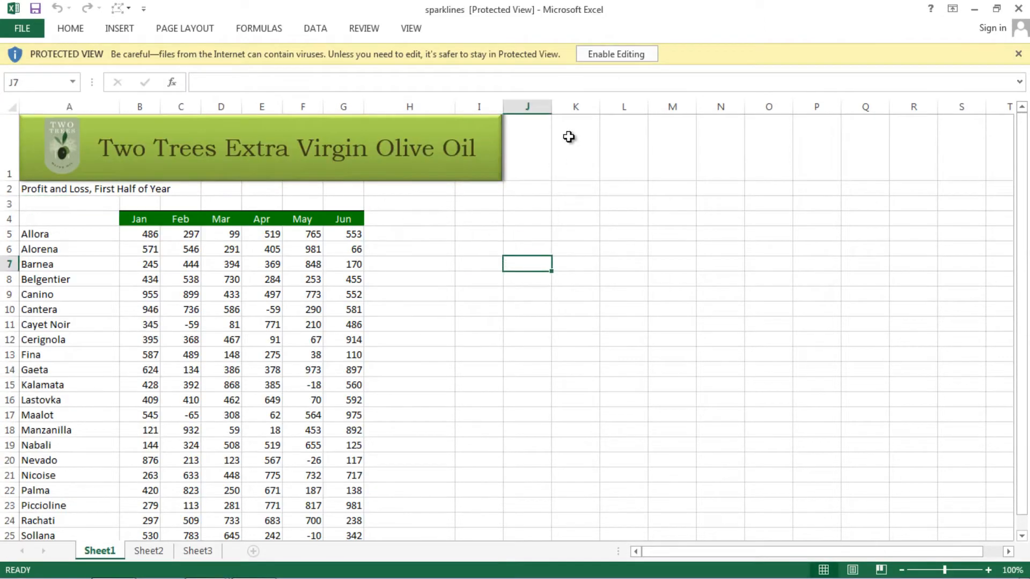
{"action": "left_click", "coordinate": [617, 54]}
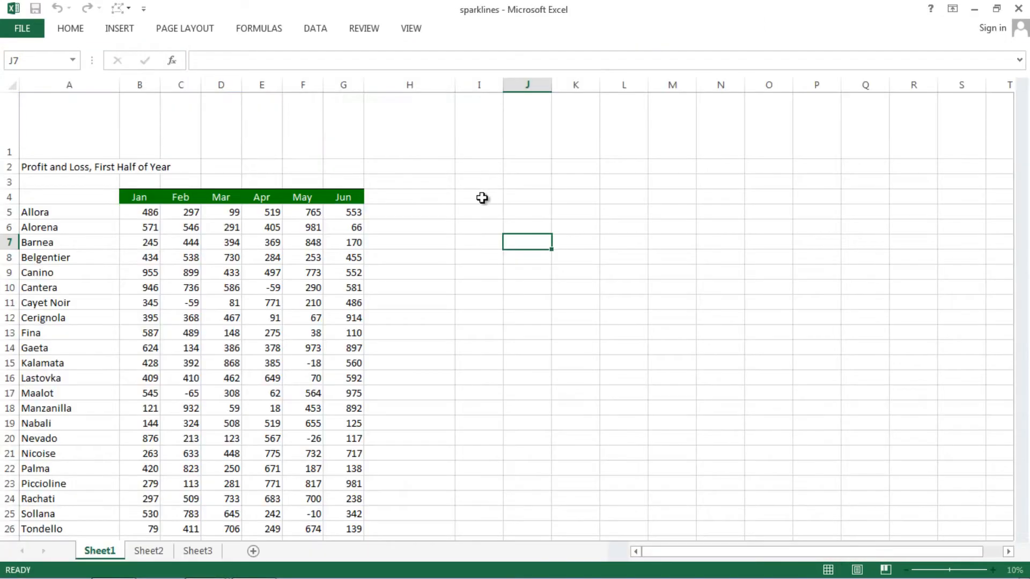
{"action": "scroll", "coordinate": [429, 223], "scroll_direction": "down", "scroll_amount": 1}
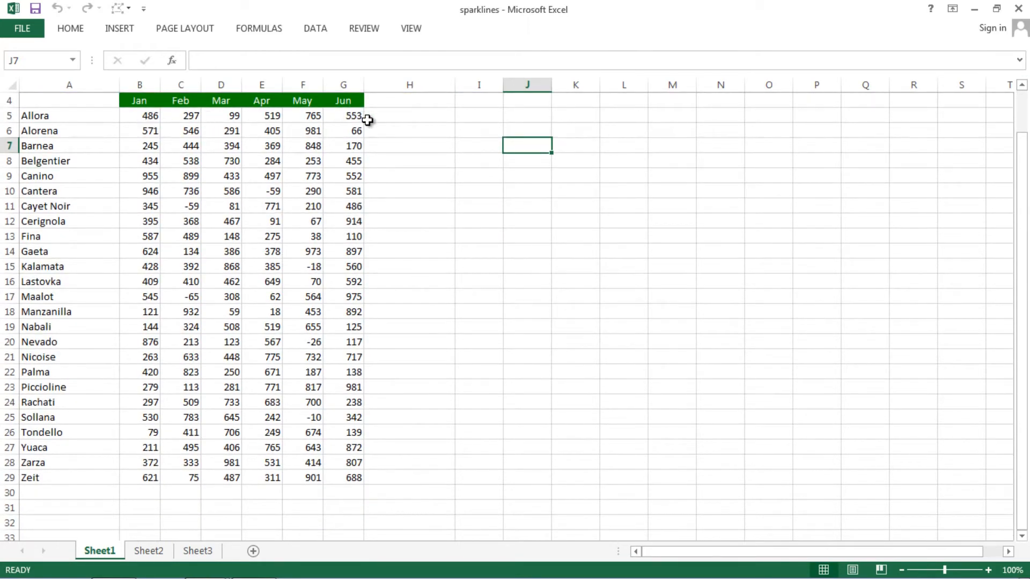
{"action": "scroll", "coordinate": [367, 120], "scroll_direction": "up", "scroll_amount": 1}
{"action": "scroll", "coordinate": [368, 120], "scroll_direction": "down", "scroll_amount": 1}
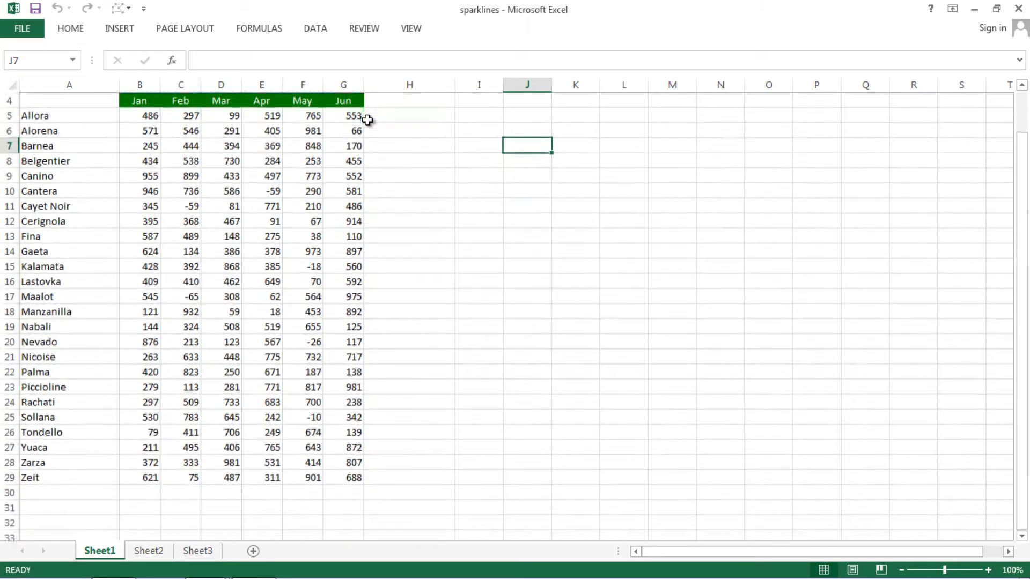
{"action": "left_click", "coordinate": [306, 118]}
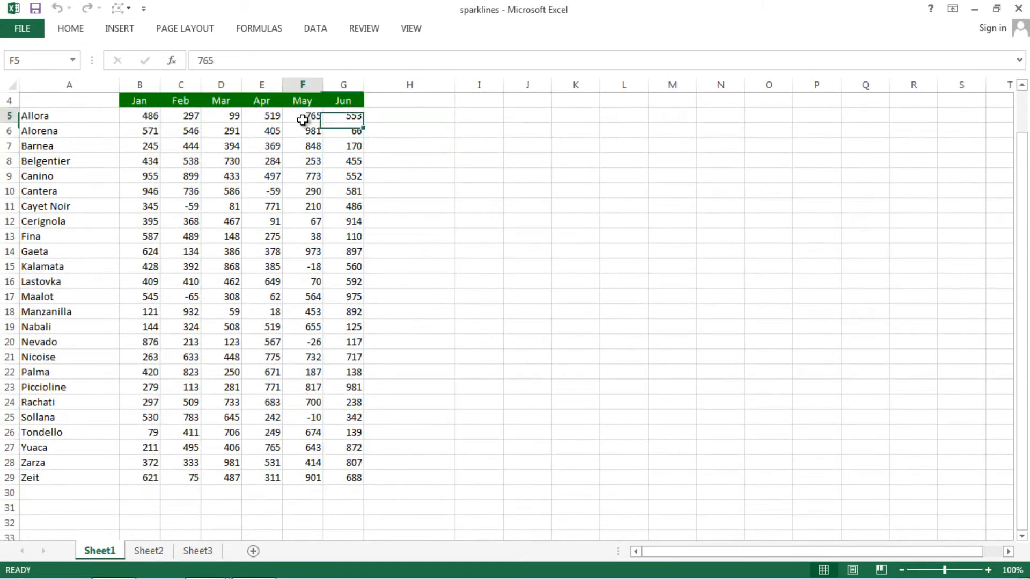
{"action": "left_click", "coordinate": [150, 117]}
{"action": "left_click", "coordinate": [394, 117]}
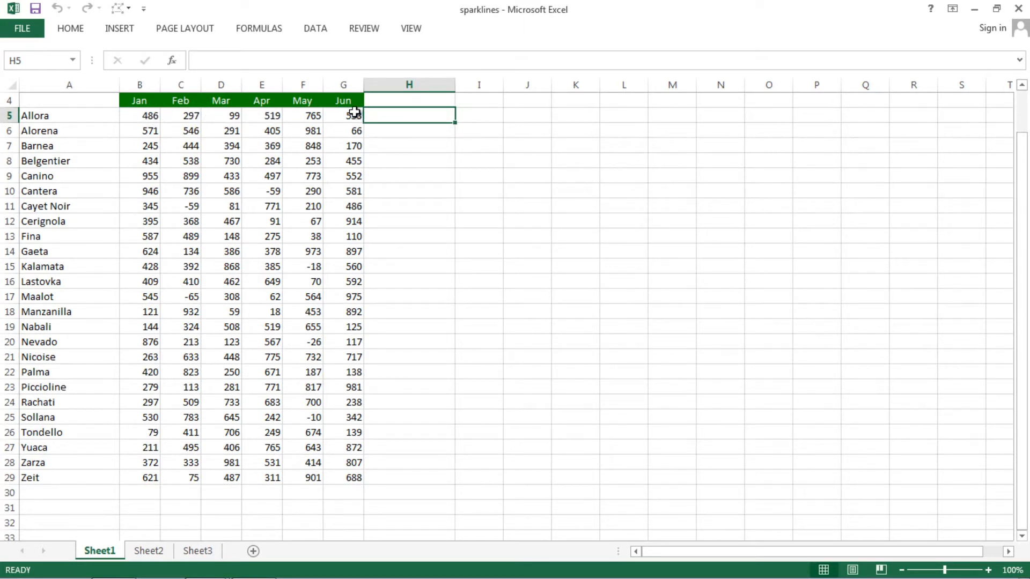
Step: Enter the column heading "spark lines" in cell H4, beside the Jun heading
{"action": "left_click", "coordinate": [409, 102]}
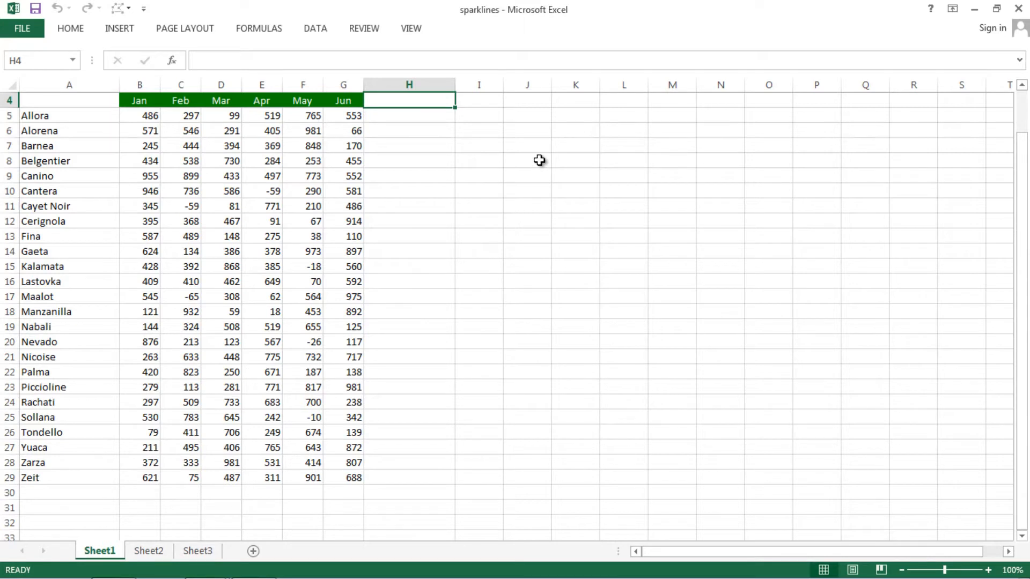
{"action": "type", "text": "ch"}
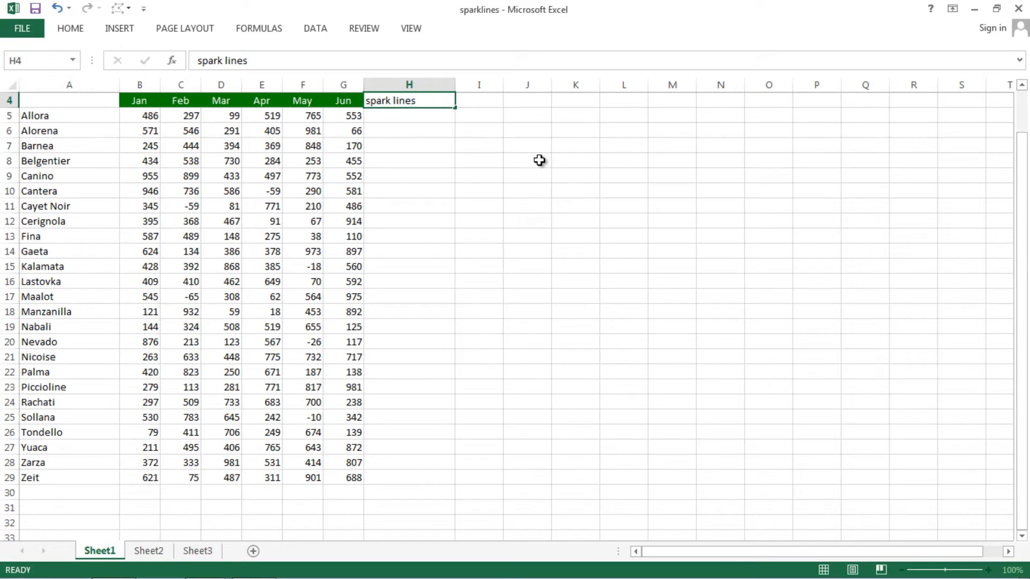
{"action": "key", "text": "Return"}
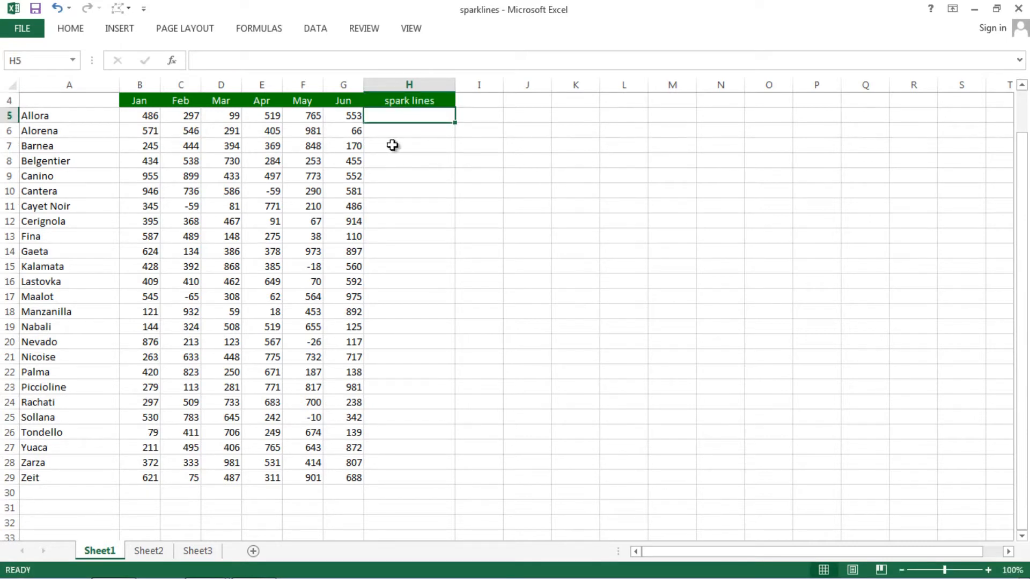
Step: Start creating Line sparklines with the monthly figures in B5:G29 as the data range
{"action": "left_click", "coordinate": [396, 140]}
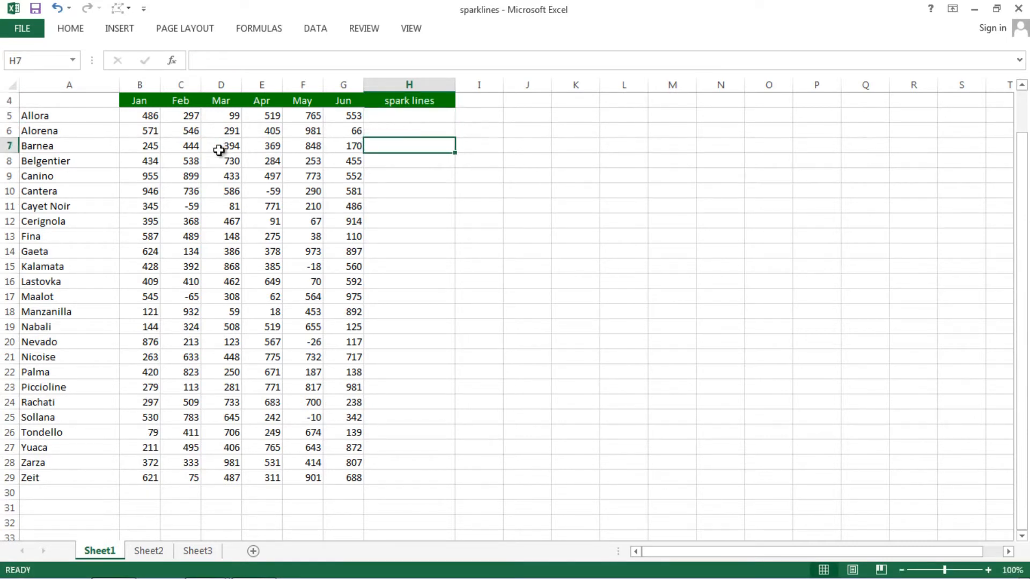
{"action": "left_click", "coordinate": [231, 194]}
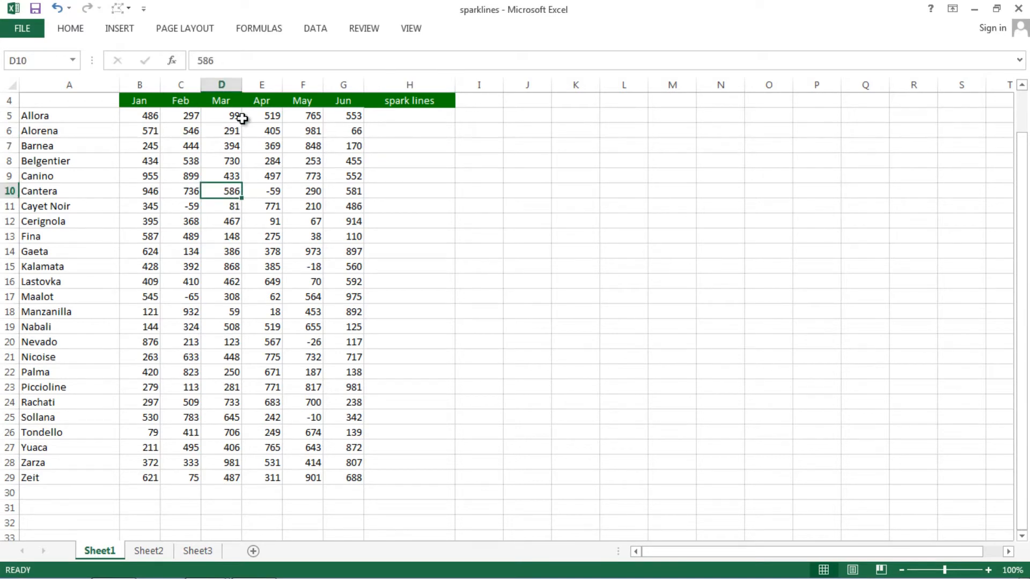
{"action": "left_click", "coordinate": [120, 29]}
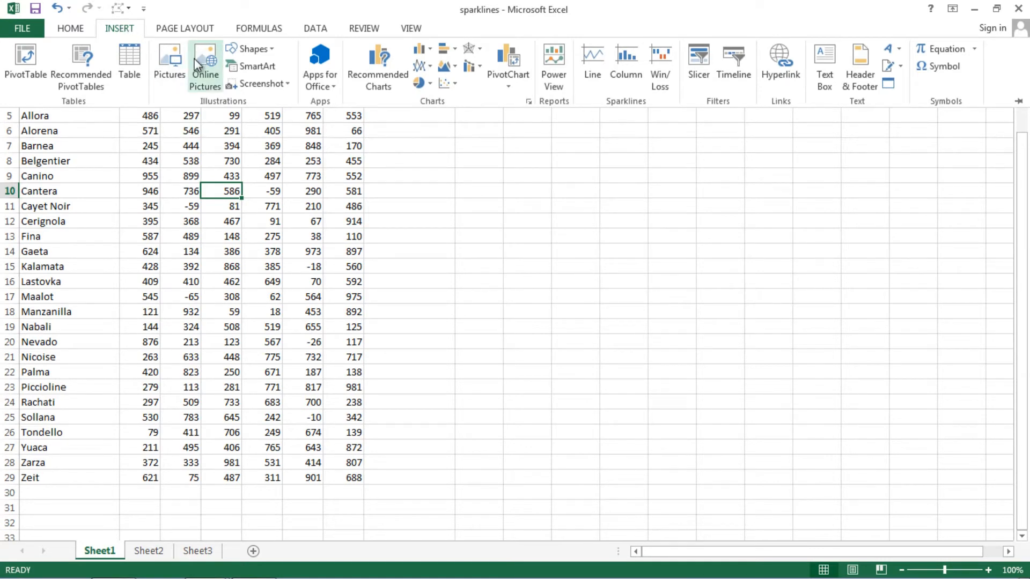
{"action": "left_click", "coordinate": [598, 65]}
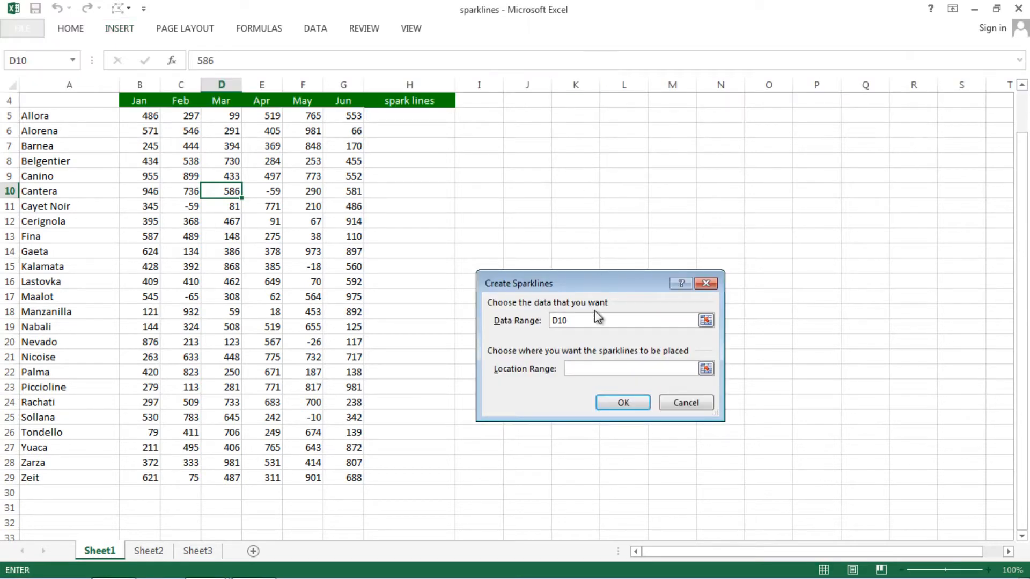
{"action": "left_click", "coordinate": [578, 322]}
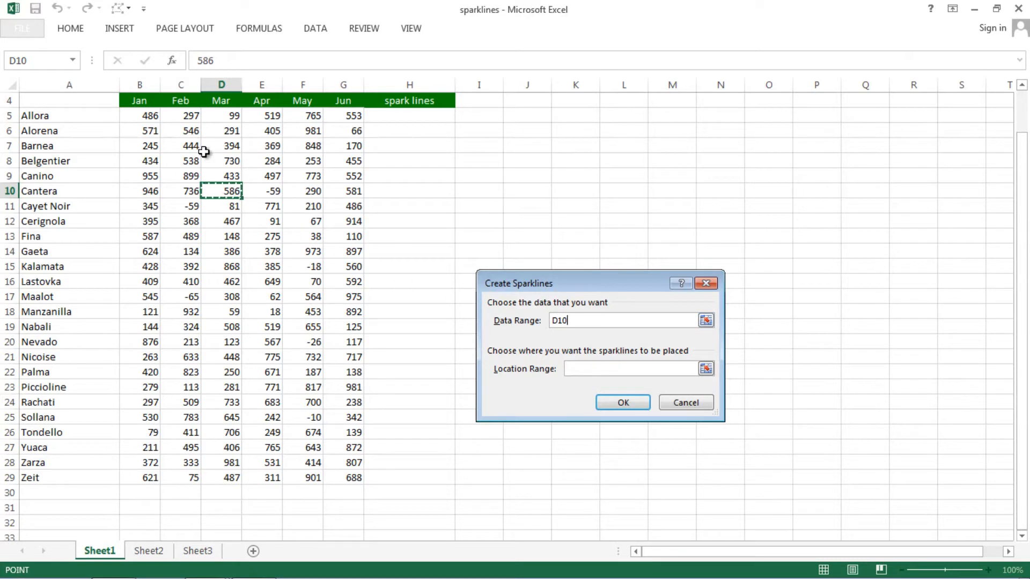
{"action": "left_click_drag", "start_coordinate": [146, 119], "coordinate": [349, 472]}
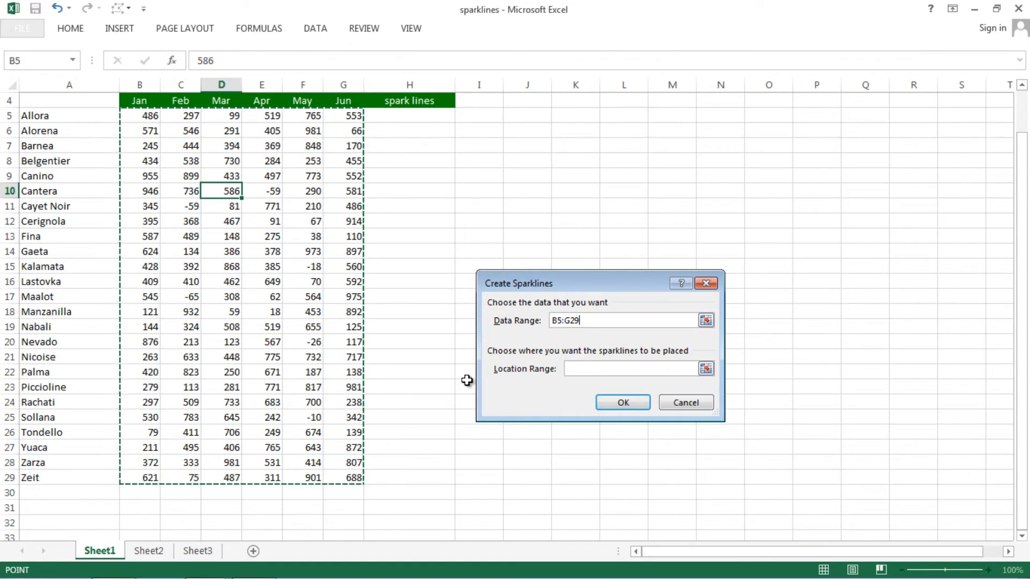
Step: Set the sparklines' location range to H5:H29 and create them
{"action": "left_click", "coordinate": [594, 369]}
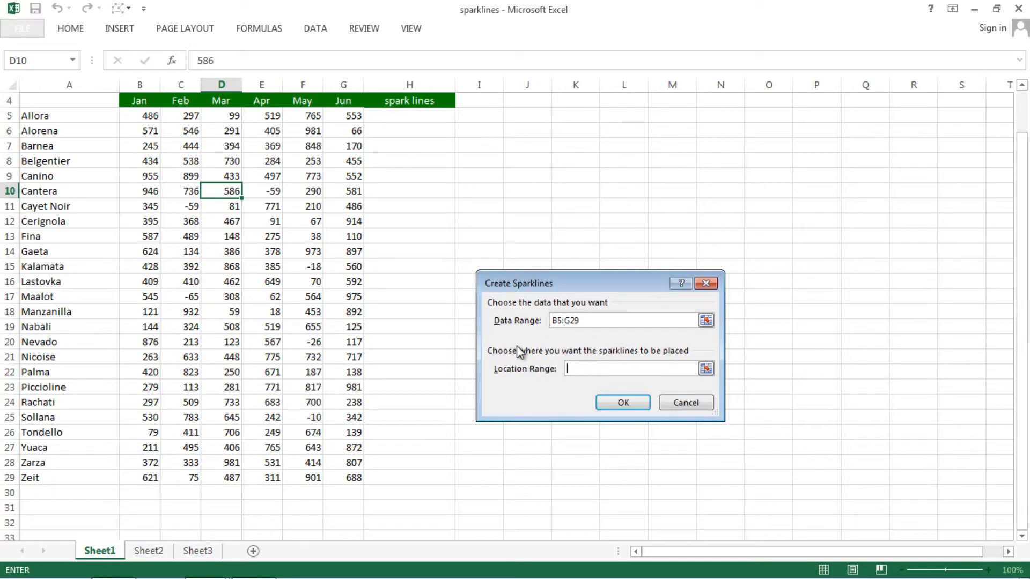
{"action": "left_click", "coordinate": [396, 118]}
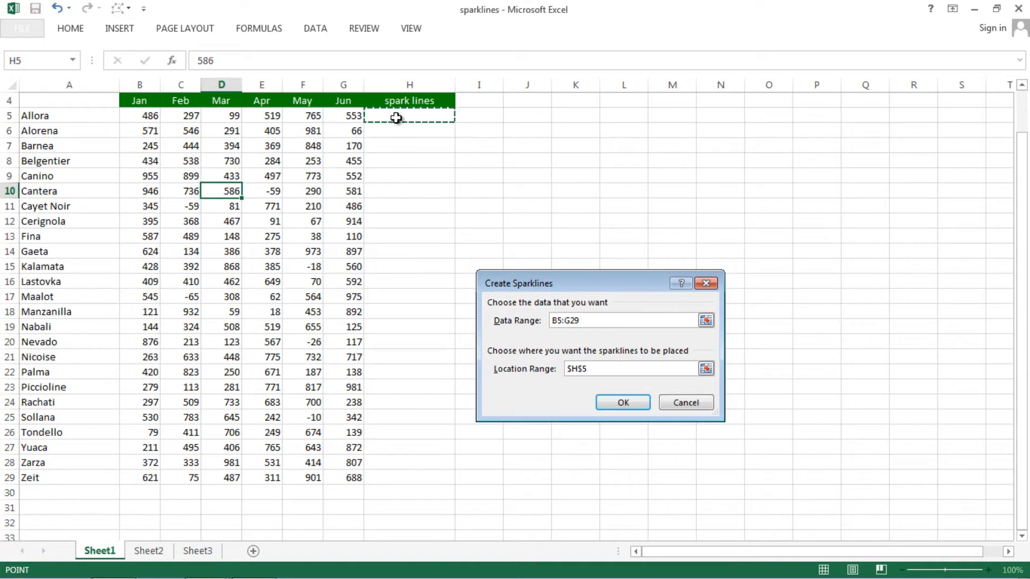
{"action": "left_click_drag", "start_coordinate": [395, 117], "coordinate": [424, 480]}
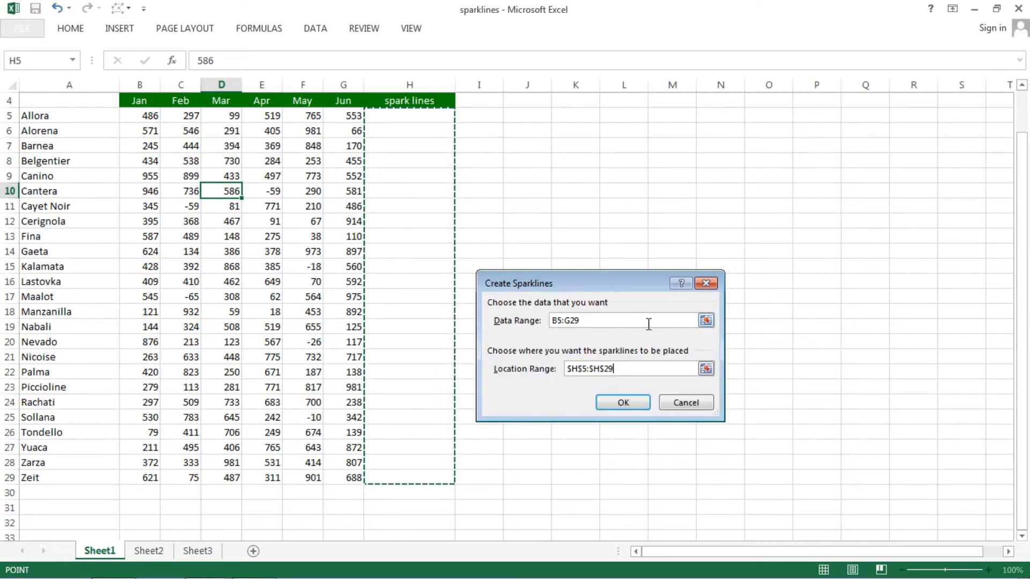
{"action": "left_click", "coordinate": [627, 403]}
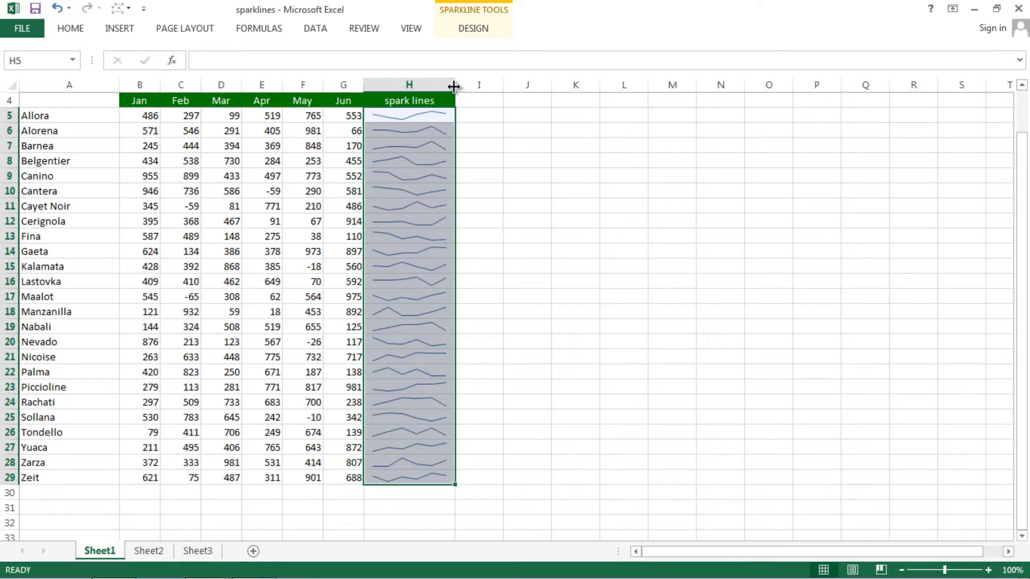
Step: Widen the spark lines column H to roughly twice its width so the sparklines are easier to read
{"action": "left_click_drag", "start_coordinate": [454, 86], "coordinate": [571, 87]}
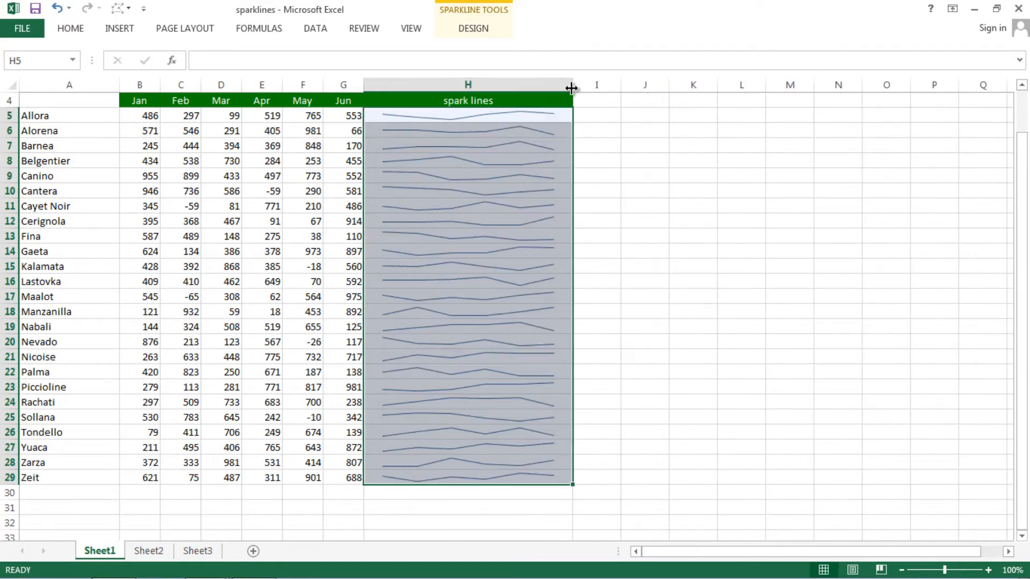
{"action": "left_click", "coordinate": [609, 282]}
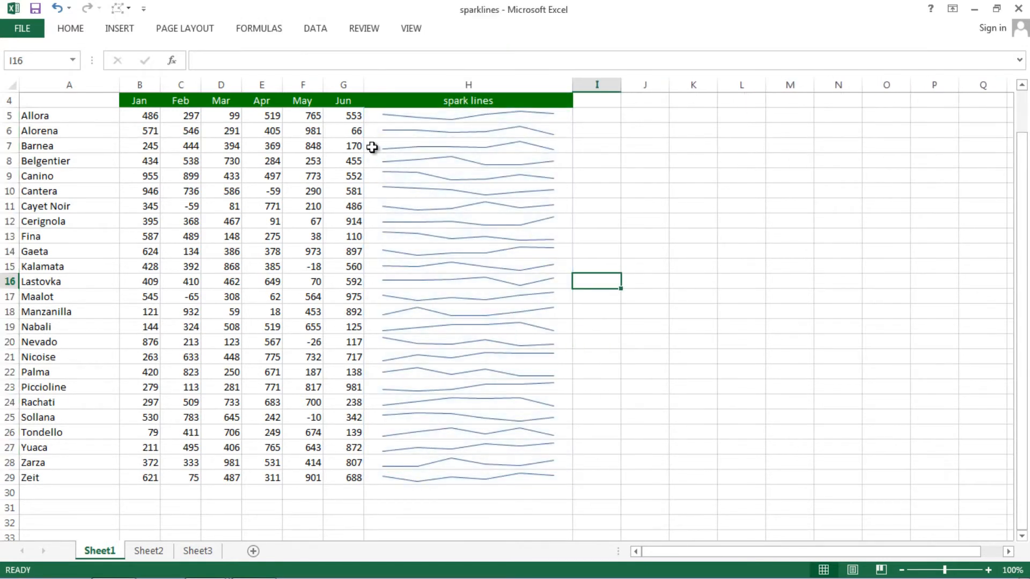
Step: Select the sparkline group in column H and try the black and dark grey sparkline styles on it
{"action": "left_click", "coordinate": [393, 117]}
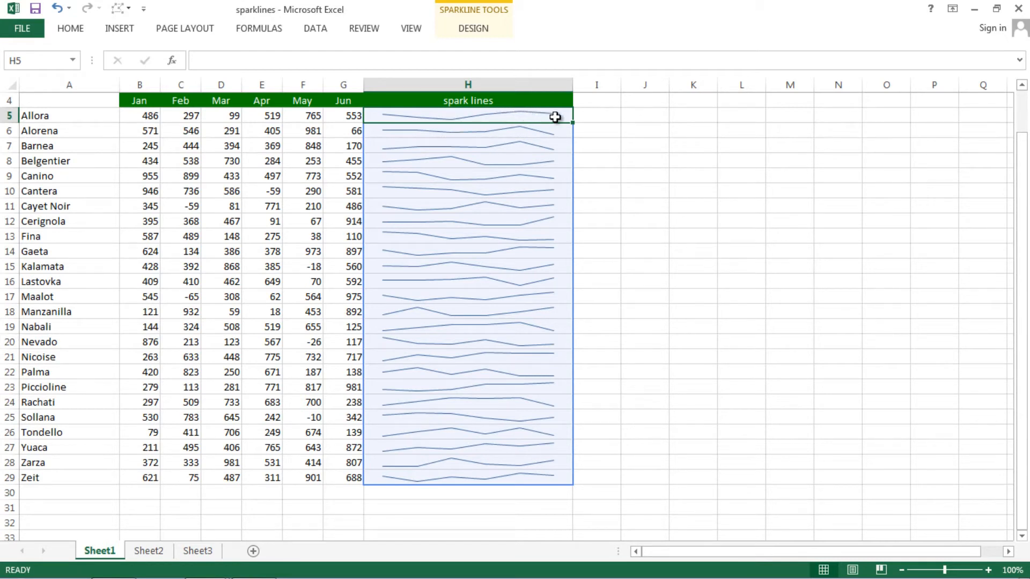
{"action": "key", "text": "Return"}
{"action": "key", "text": "Return"}
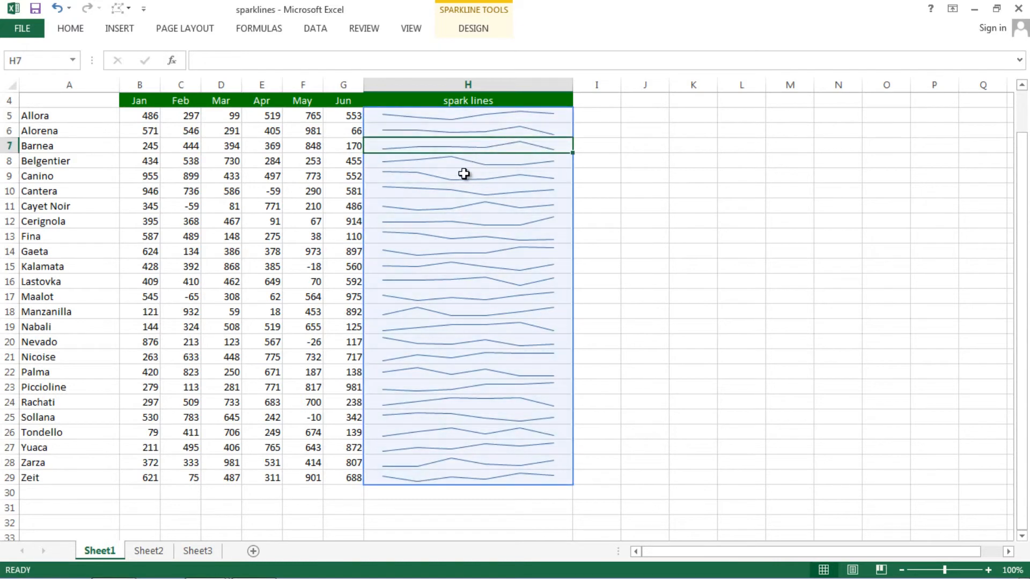
{"action": "left_click", "coordinate": [464, 174]}
{"action": "left_click", "coordinate": [437, 119]}
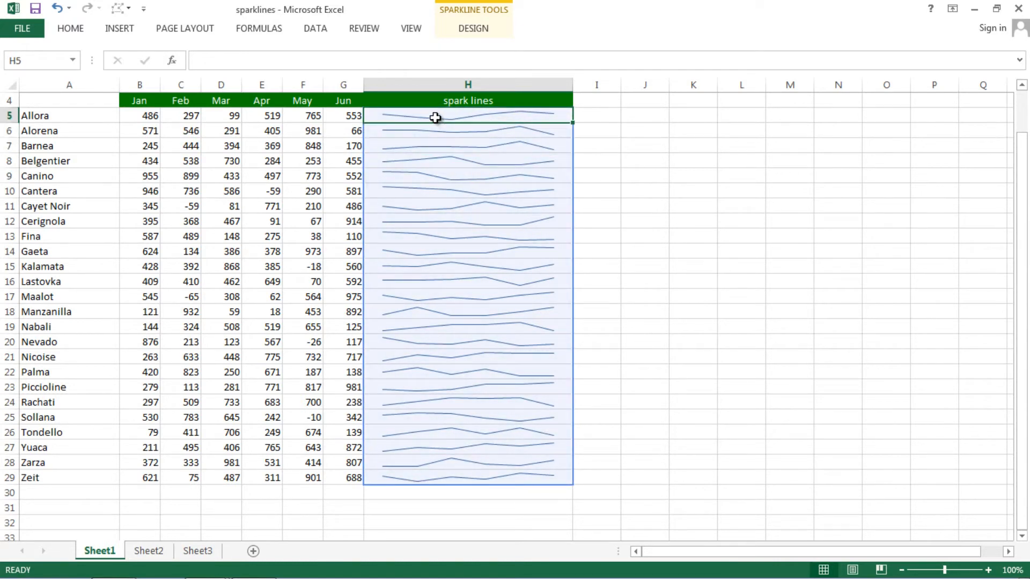
{"action": "left_click", "coordinate": [473, 29]}
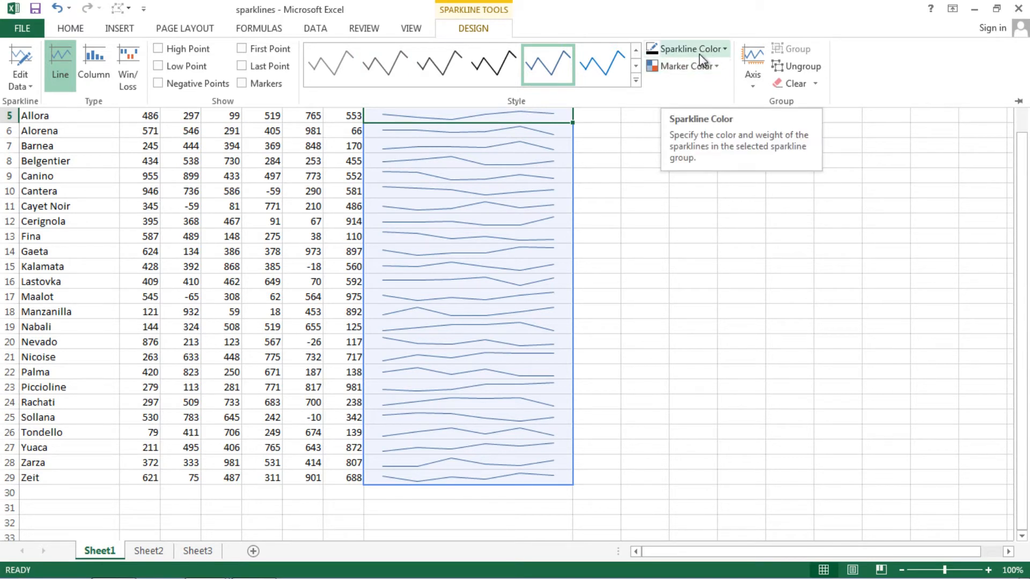
{"action": "left_click", "coordinate": [491, 70]}
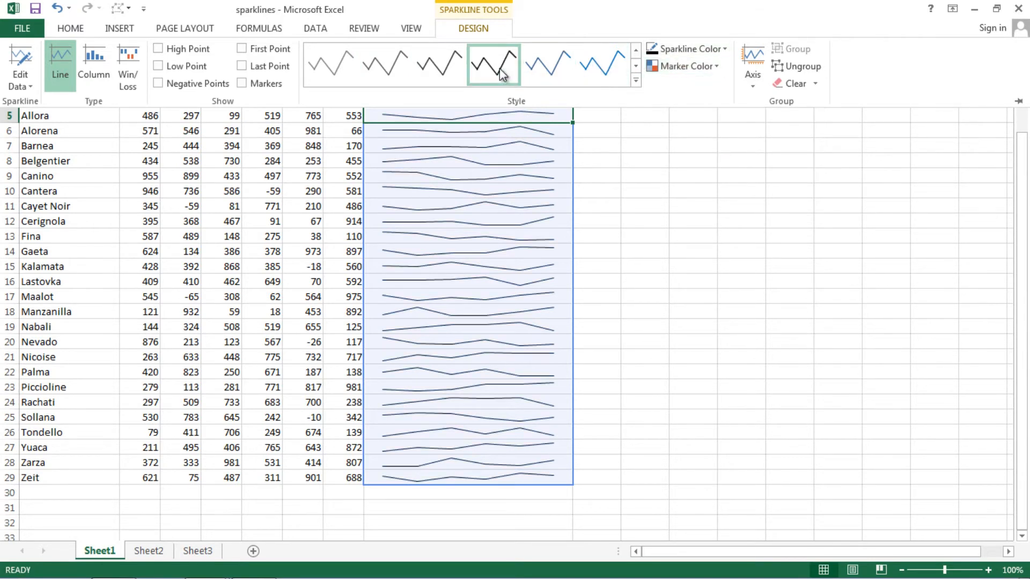
{"action": "left_click", "coordinate": [445, 68]}
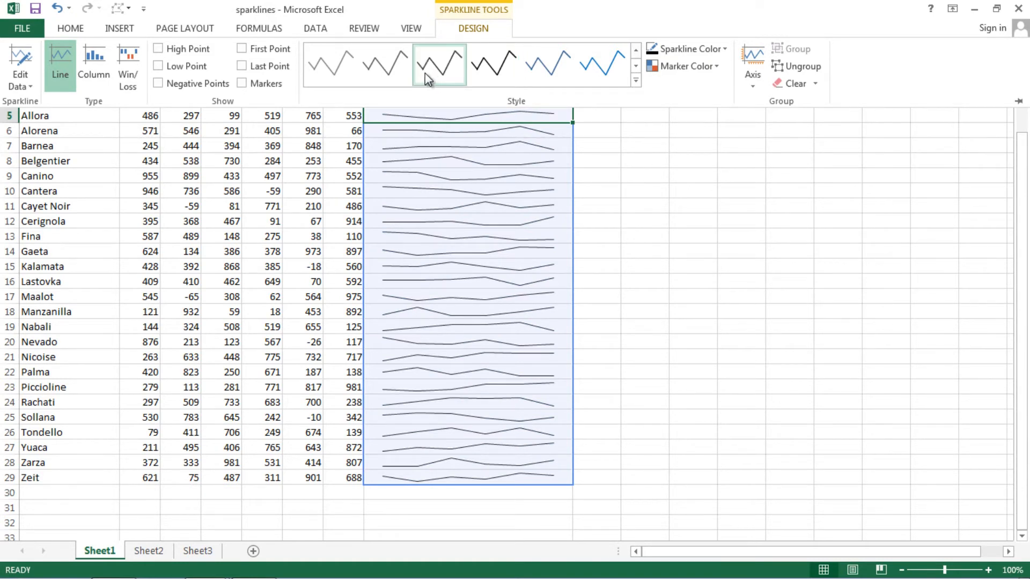
{"action": "left_click", "coordinate": [424, 73]}
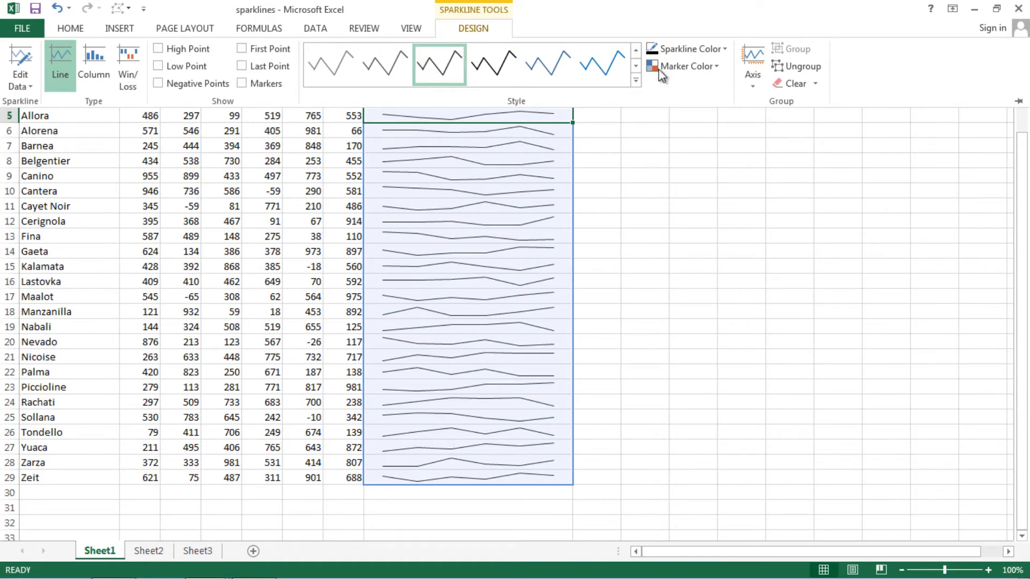
Step: Try a near-black theme colour and the standard red as the colour of the line sparklines
{"action": "left_click", "coordinate": [724, 49]}
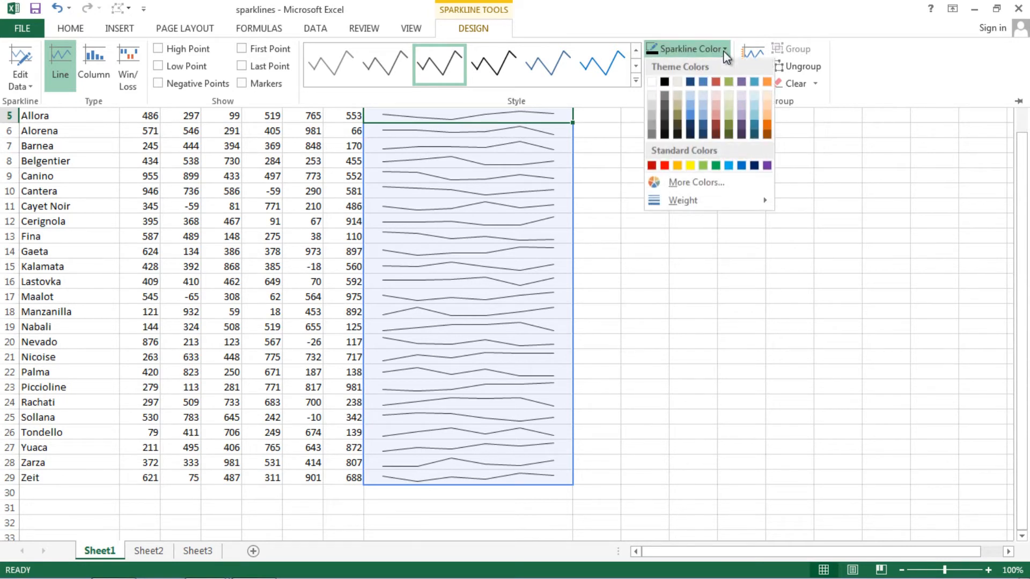
{"action": "left_click", "coordinate": [665, 134]}
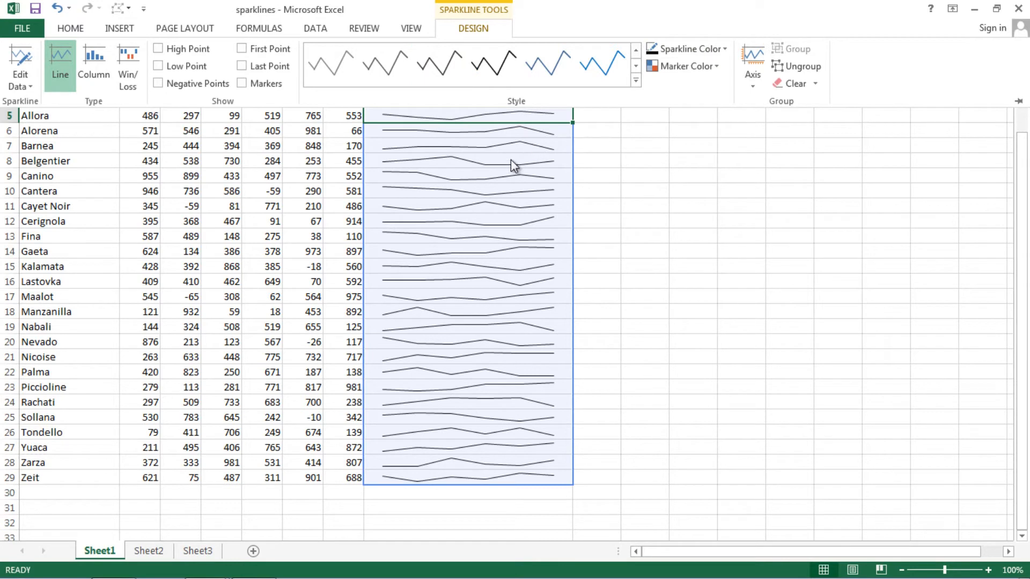
{"action": "left_click", "coordinate": [722, 49]}
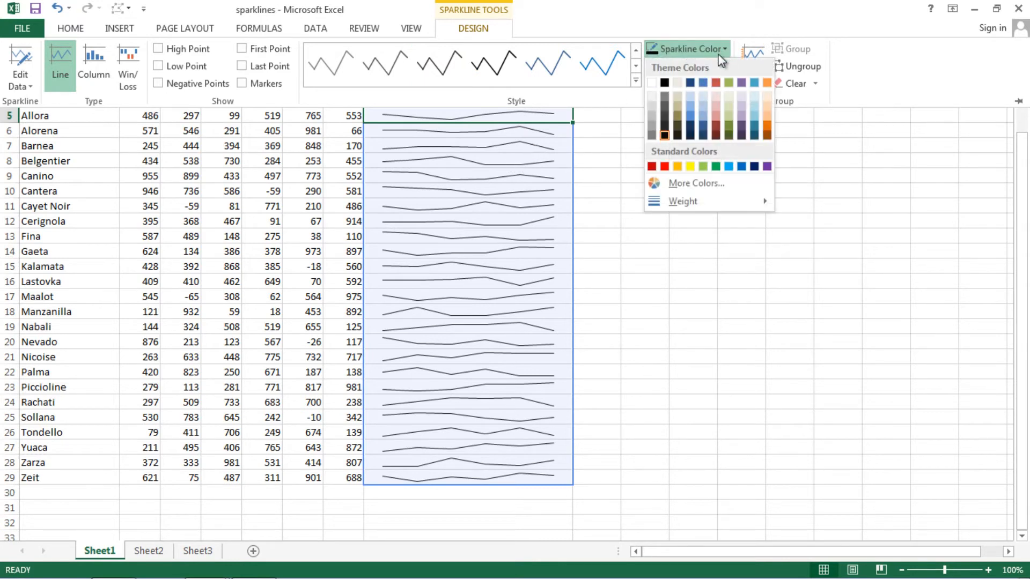
{"action": "left_click", "coordinate": [664, 166]}
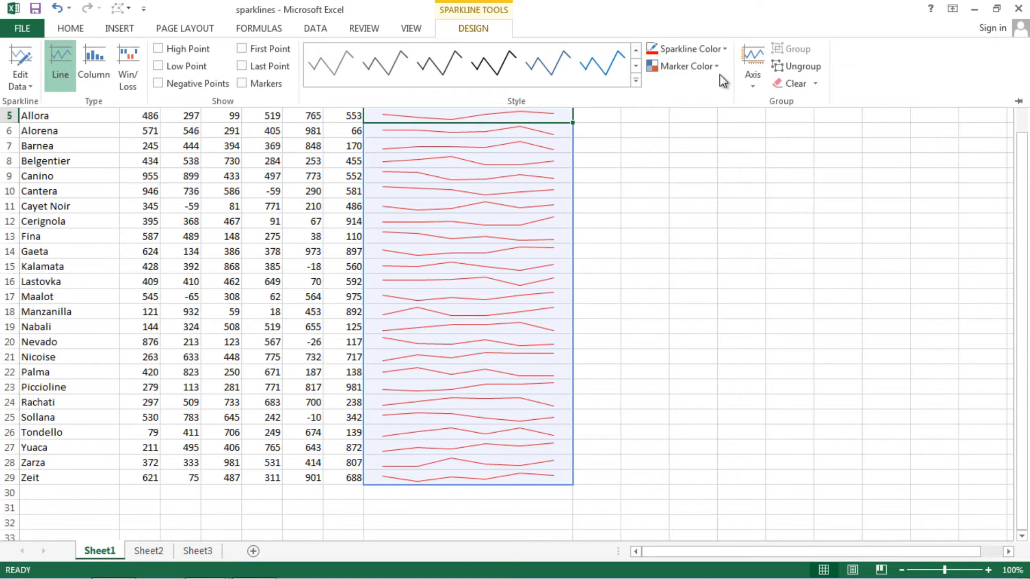
Step: Apply the green sparkline style from the expanded style gallery and try the Column sparkline type
{"action": "left_click", "coordinate": [637, 81]}
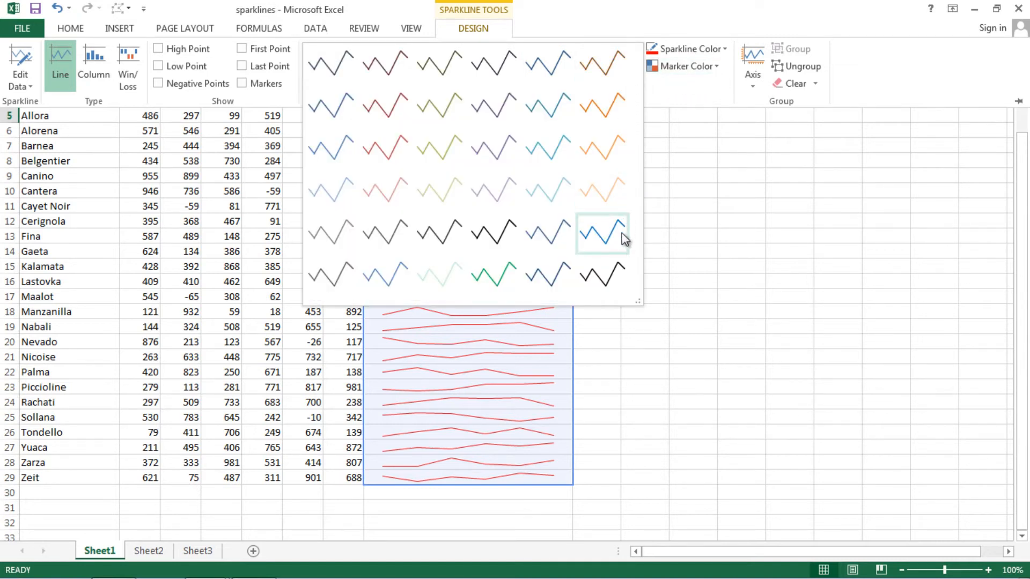
{"action": "left_click", "coordinate": [504, 282]}
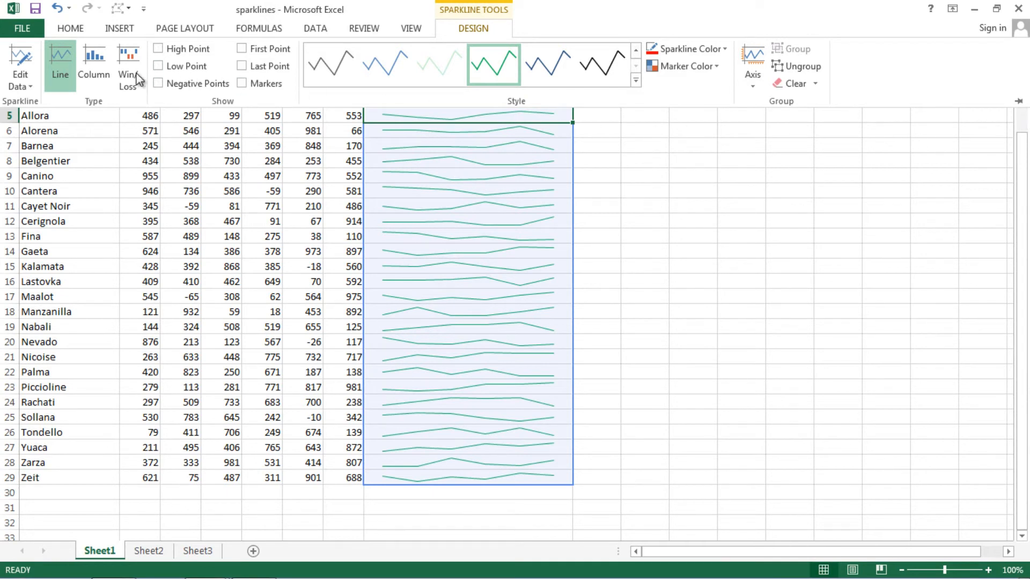
{"action": "left_click", "coordinate": [95, 78]}
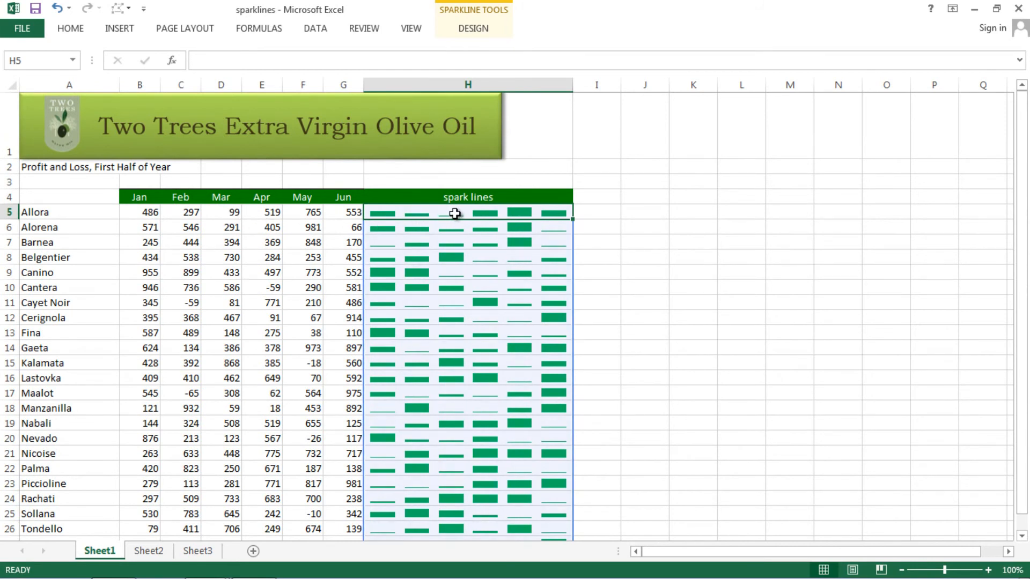
Step: Convert the sparkline group in column H to the Win/Loss type
{"action": "left_click", "coordinate": [426, 246]}
{"action": "left_click", "coordinate": [475, 29]}
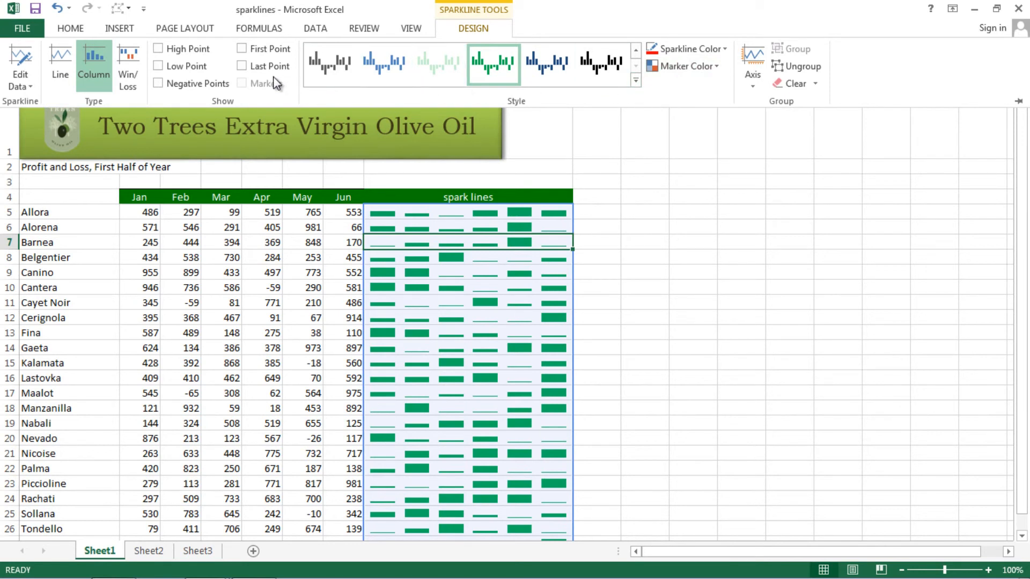
{"action": "left_click", "coordinate": [129, 85]}
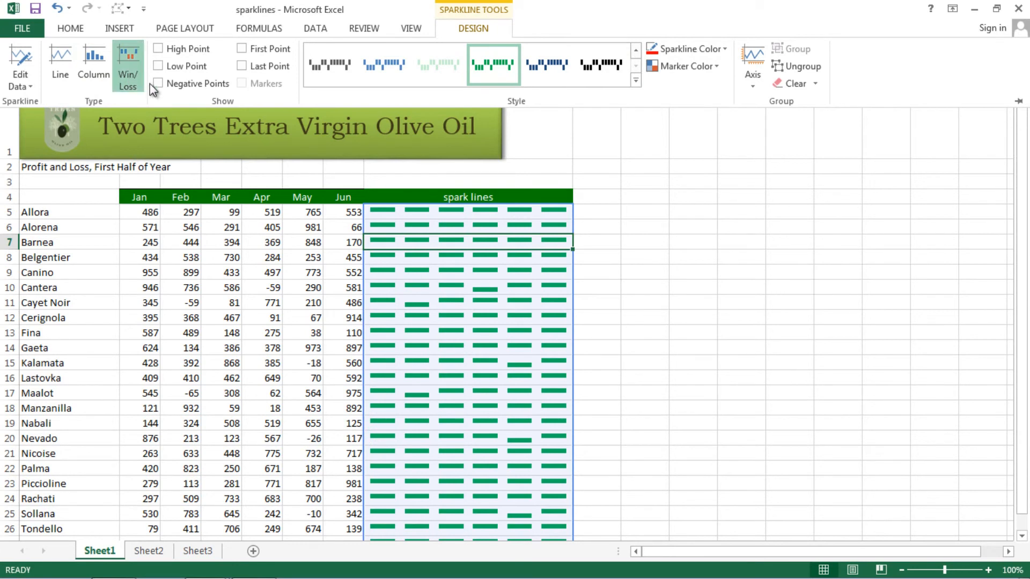
Step: Try the blue and dark grey styles on the Win/Loss sparklines, followed by light grey and dark grey sparkline colours
{"action": "left_click", "coordinate": [382, 67]}
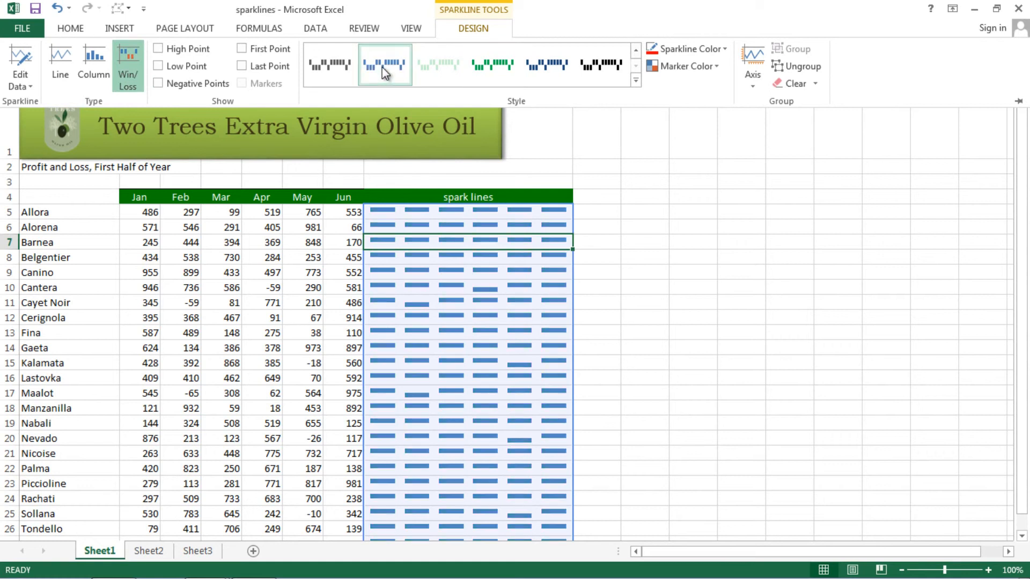
{"action": "left_click", "coordinate": [334, 68]}
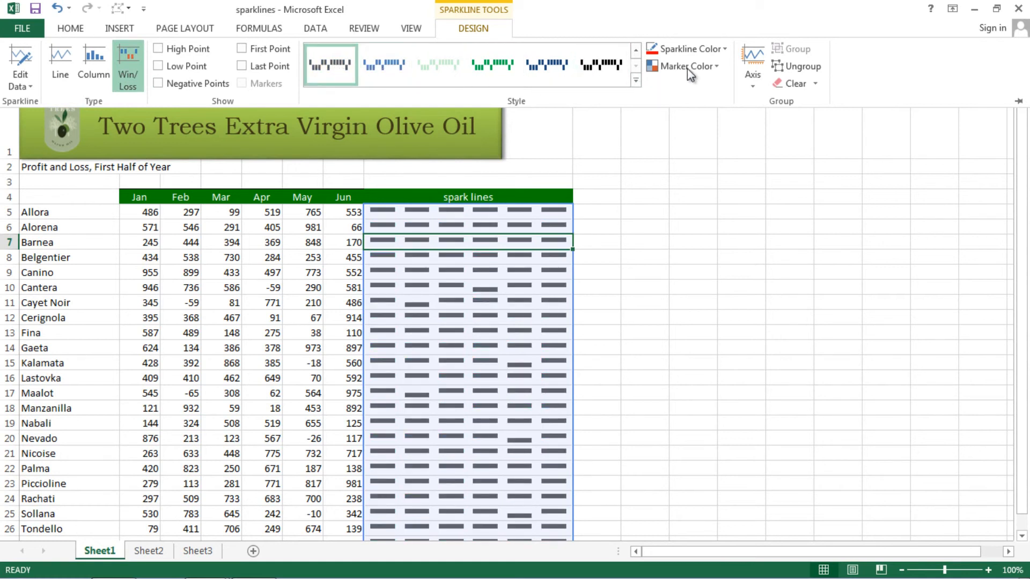
{"action": "left_click", "coordinate": [724, 49]}
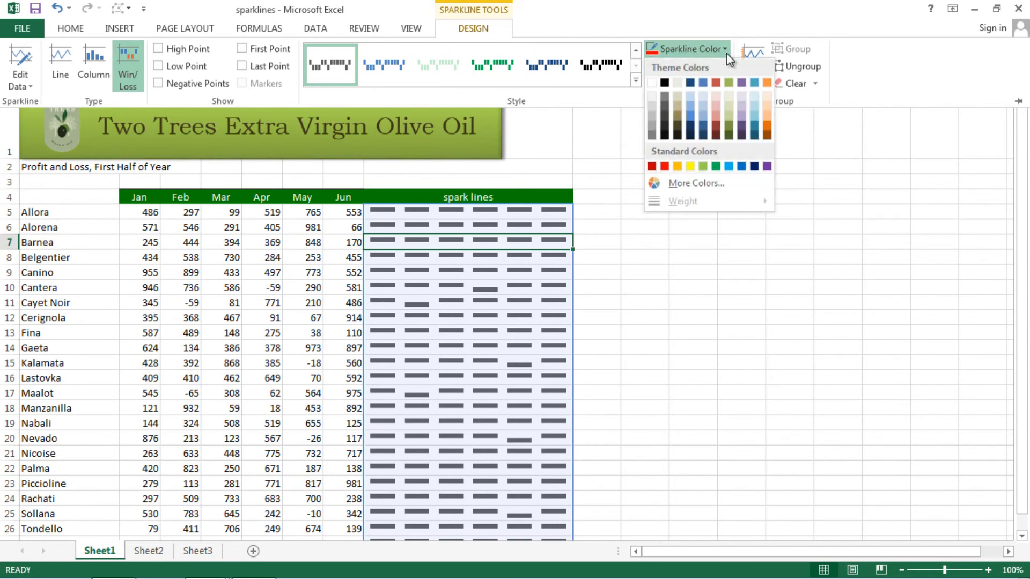
{"action": "left_click", "coordinate": [652, 112]}
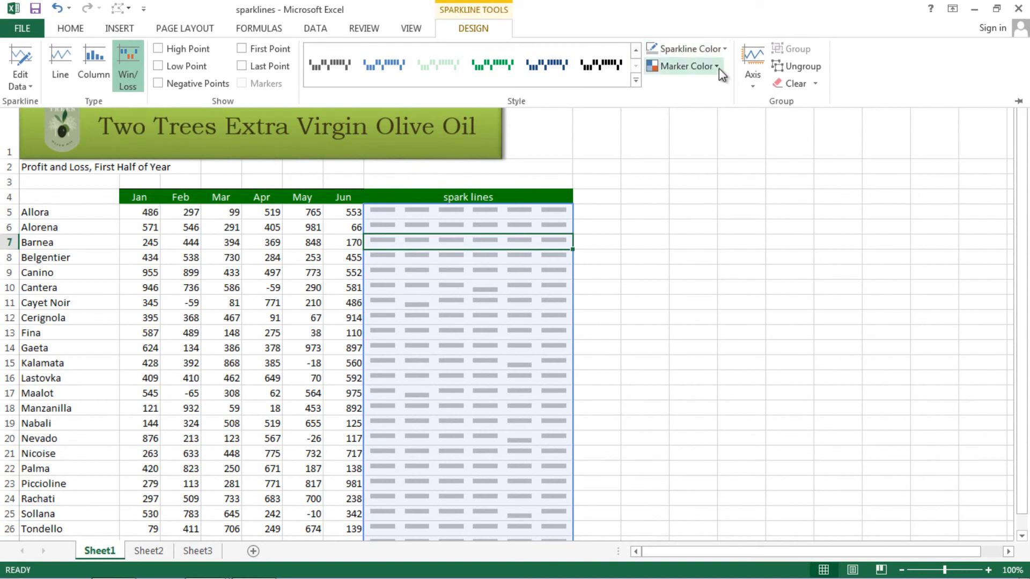
{"action": "left_click", "coordinate": [723, 49]}
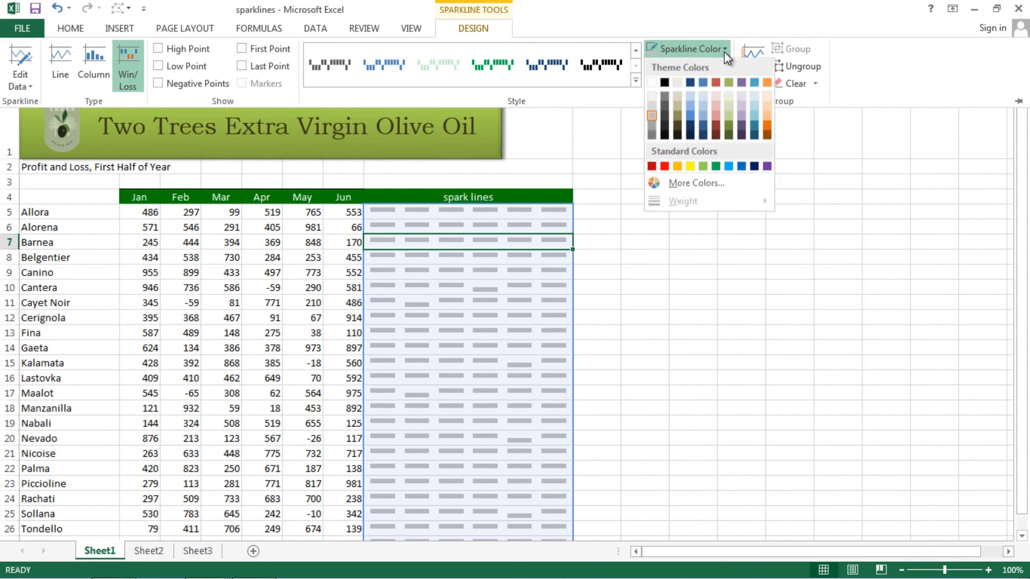
{"action": "left_click", "coordinate": [667, 102]}
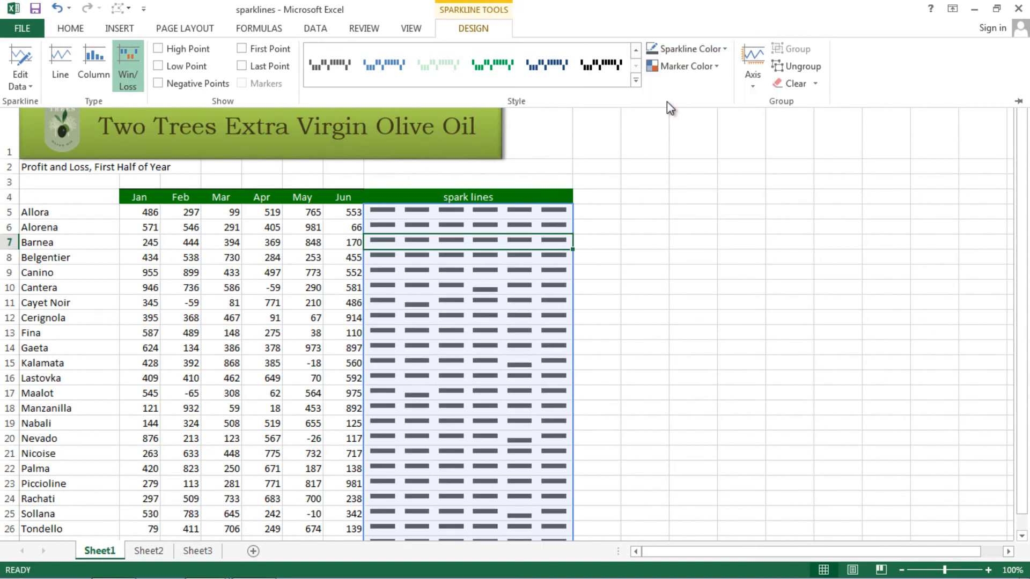
Step: Set the Win/Loss sparkline colour to medium theme blue and the Negative Points marker colour to light grey
{"action": "left_click", "coordinate": [724, 50]}
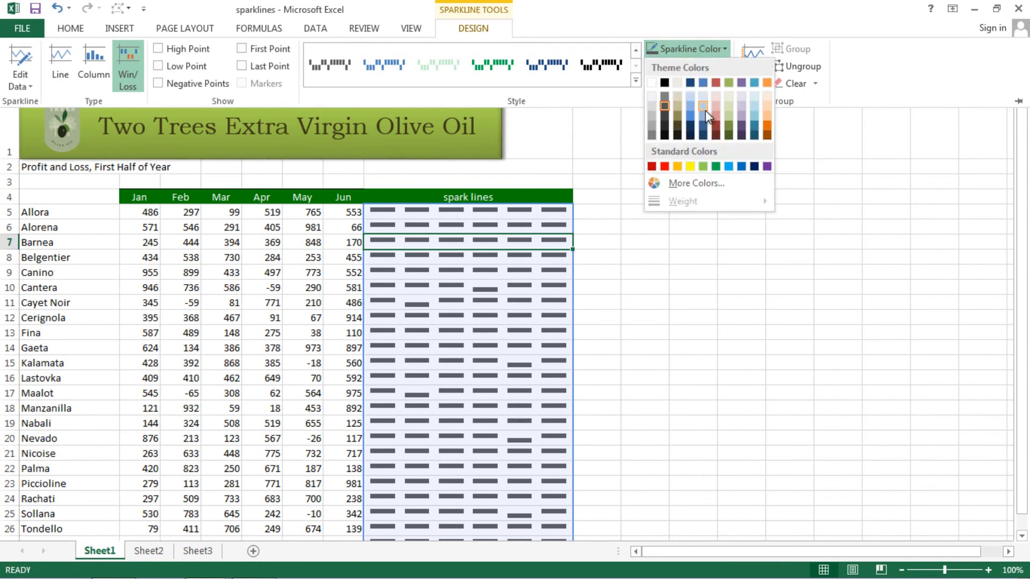
{"action": "left_click", "coordinate": [693, 117]}
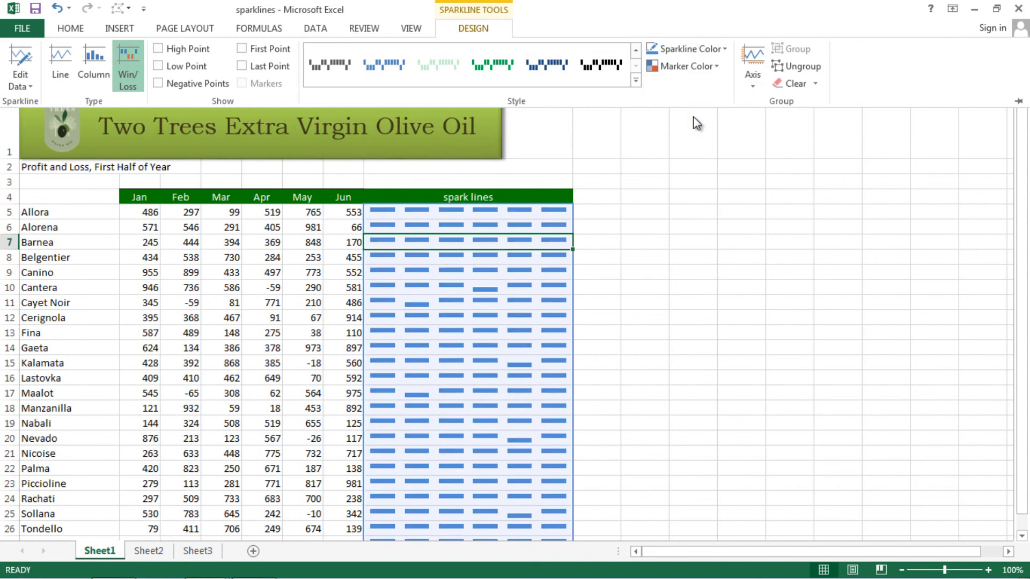
{"action": "left_click", "coordinate": [718, 67]}
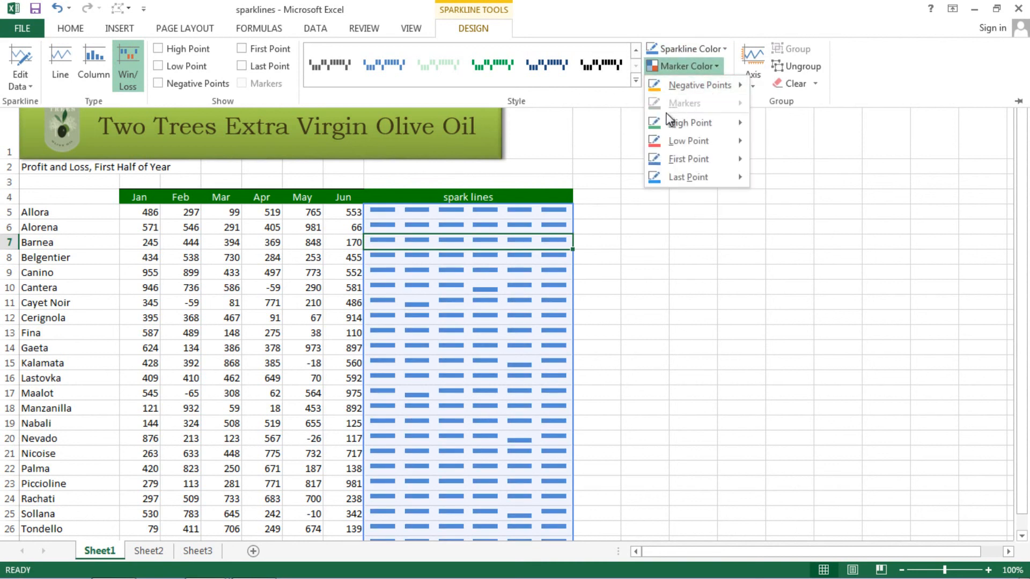
{"action": "mouse_move", "coordinate": [670, 91]}
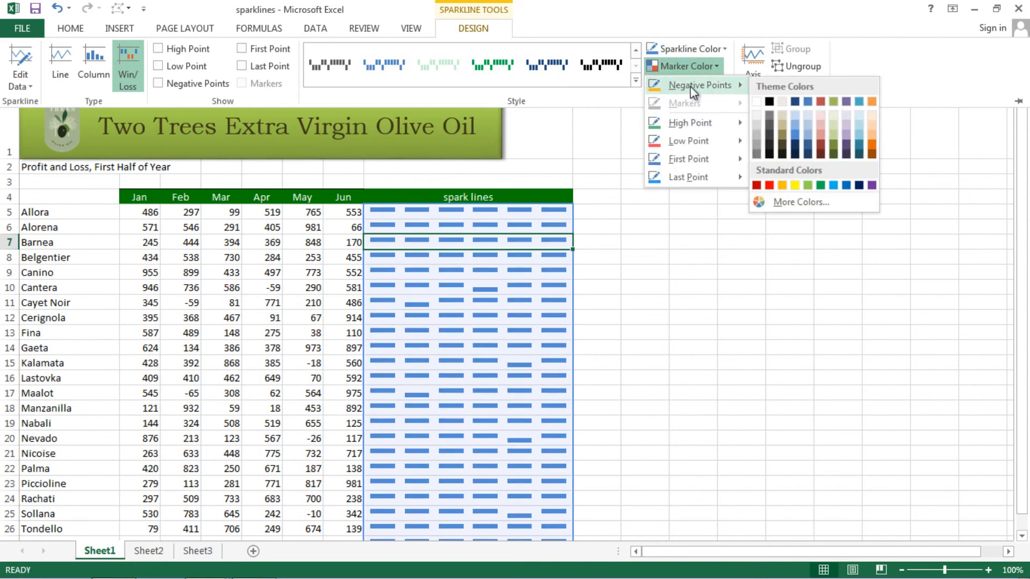
{"action": "left_click", "coordinate": [757, 123]}
Step: Set the High Point marker colour of the Win/Loss sparklines to dark red
{"action": "left_click", "coordinate": [722, 69]}
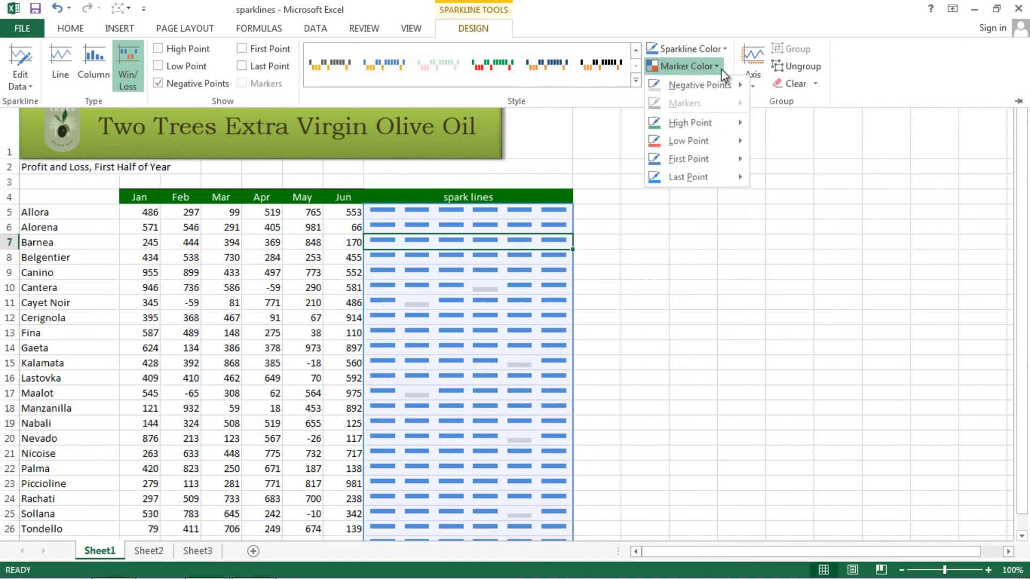
{"action": "mouse_move", "coordinate": [742, 128]}
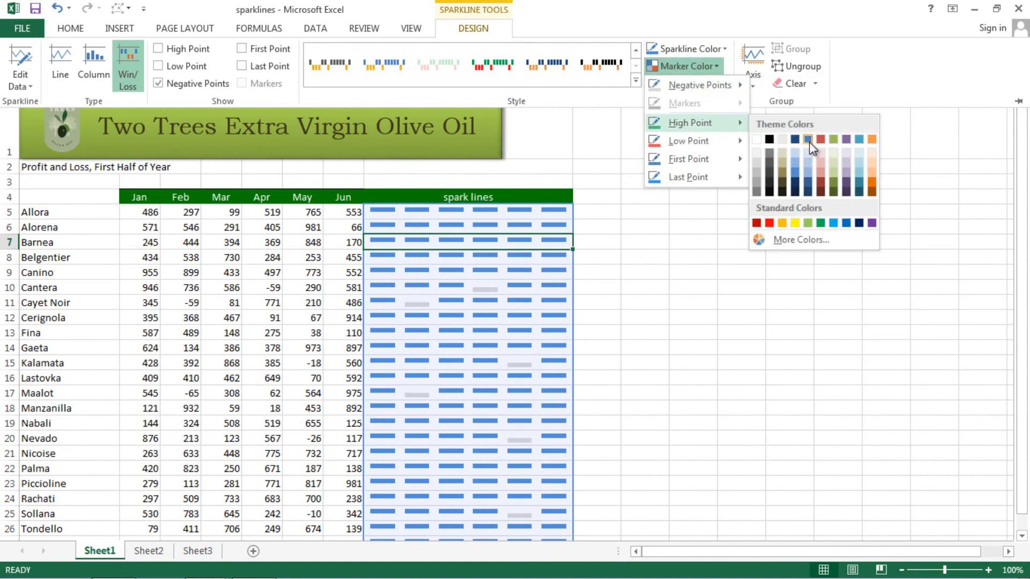
{"action": "left_click", "coordinate": [821, 185]}
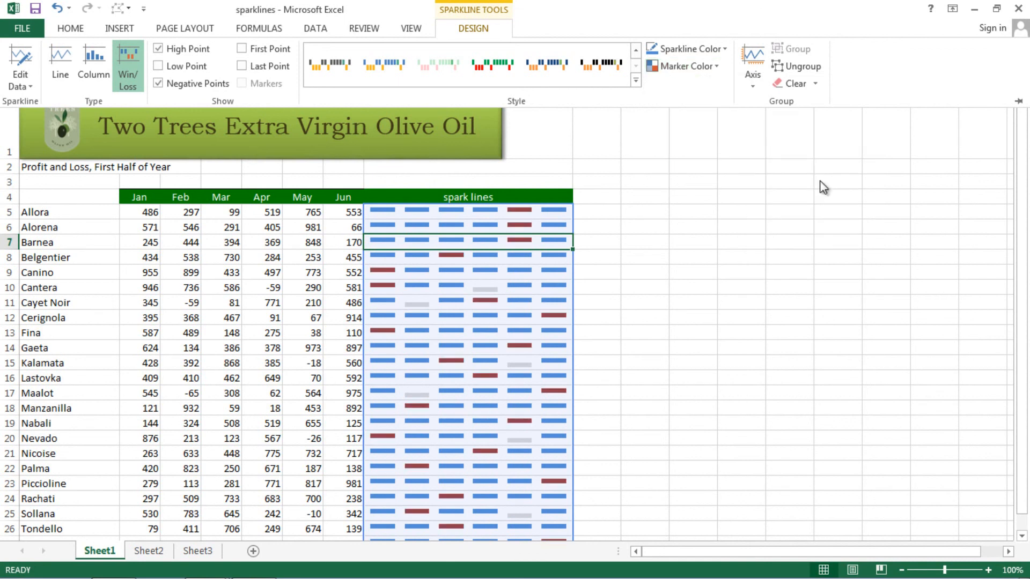
Step: Set the First Point marker colour of the Win/Loss sparklines to black and deselect the group
{"action": "left_click", "coordinate": [708, 67]}
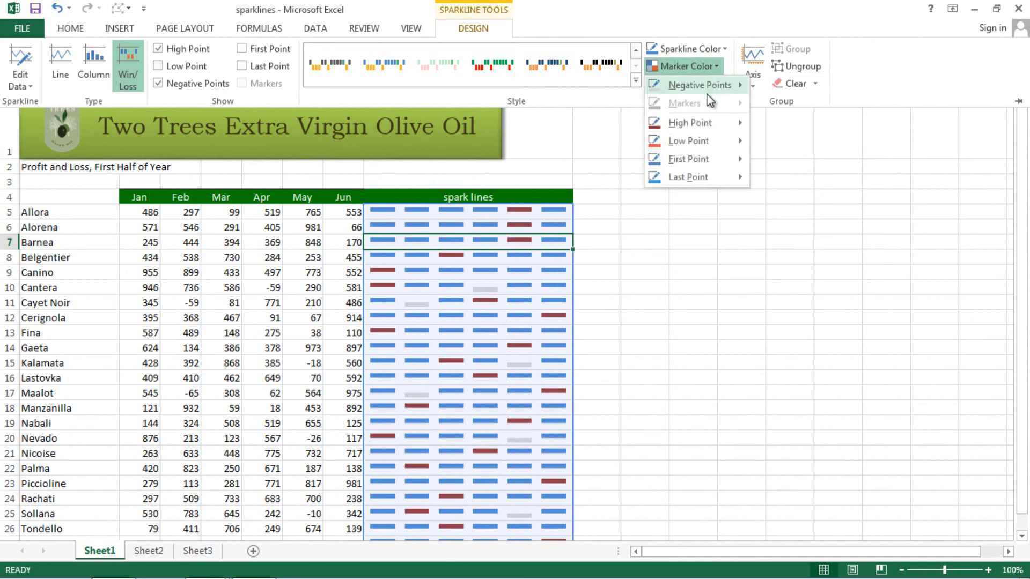
{"action": "mouse_move", "coordinate": [711, 160]}
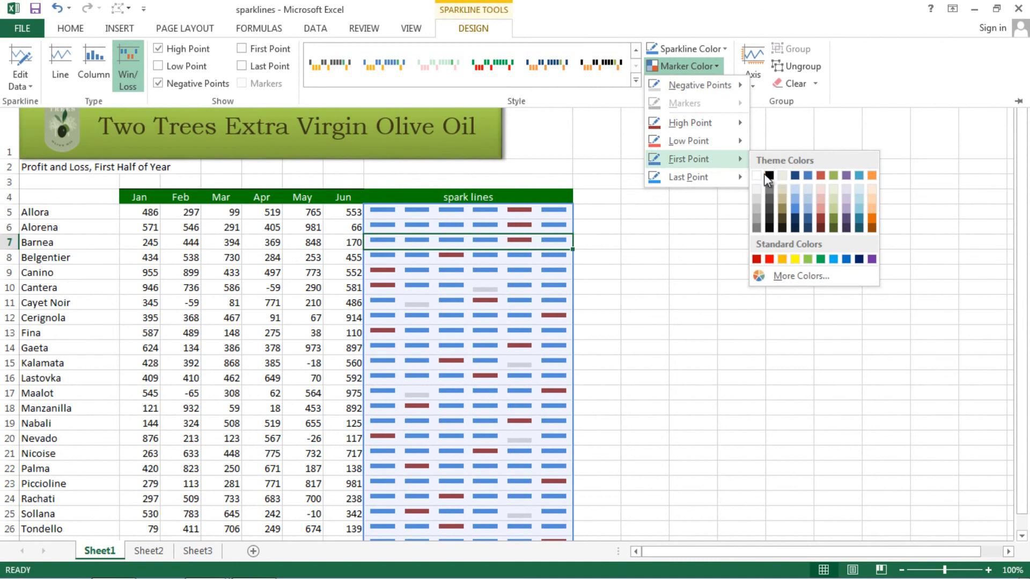
{"action": "left_click", "coordinate": [769, 176]}
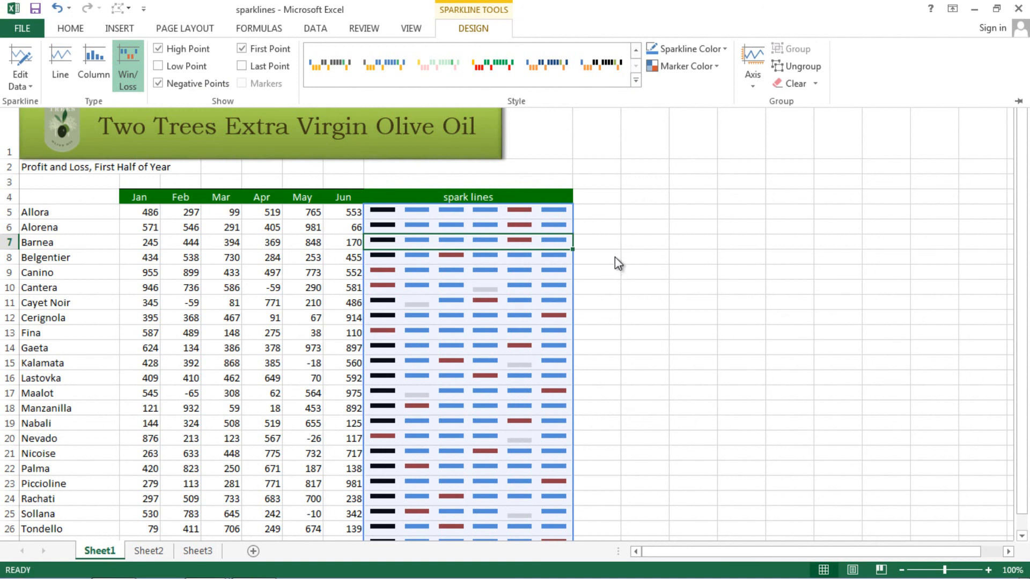
{"action": "left_click", "coordinate": [605, 220]}
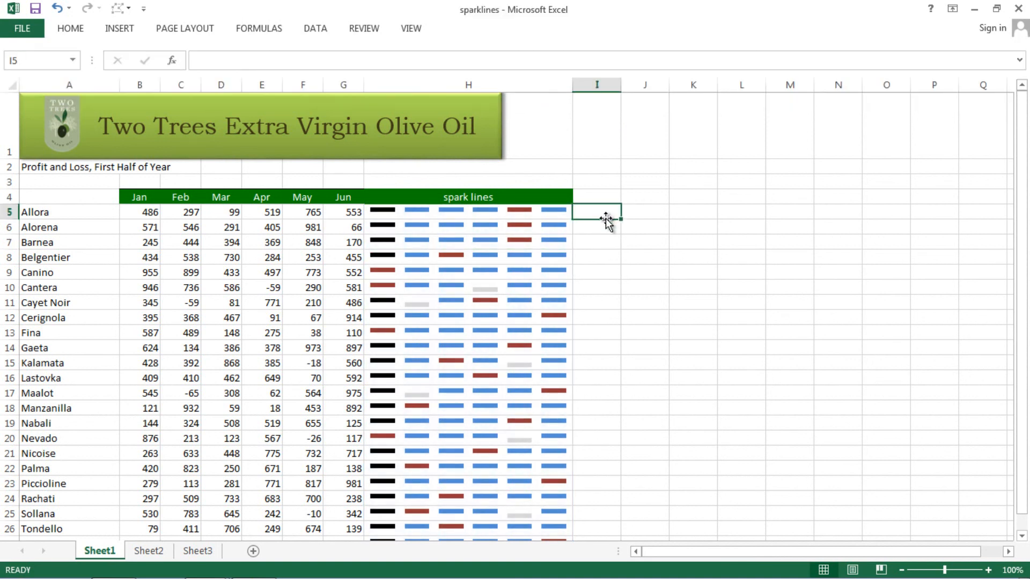